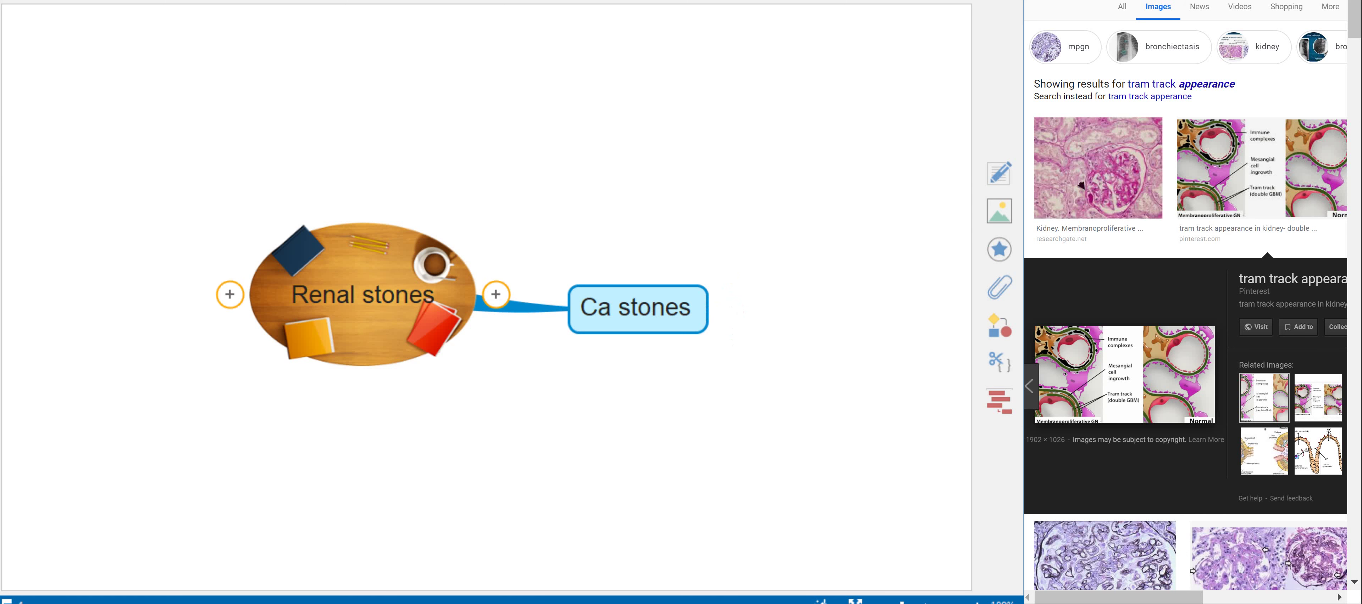
- Add a box branch labelled "Mg stones , NH3" to the central Renal stones idea
left_click(516, 306)
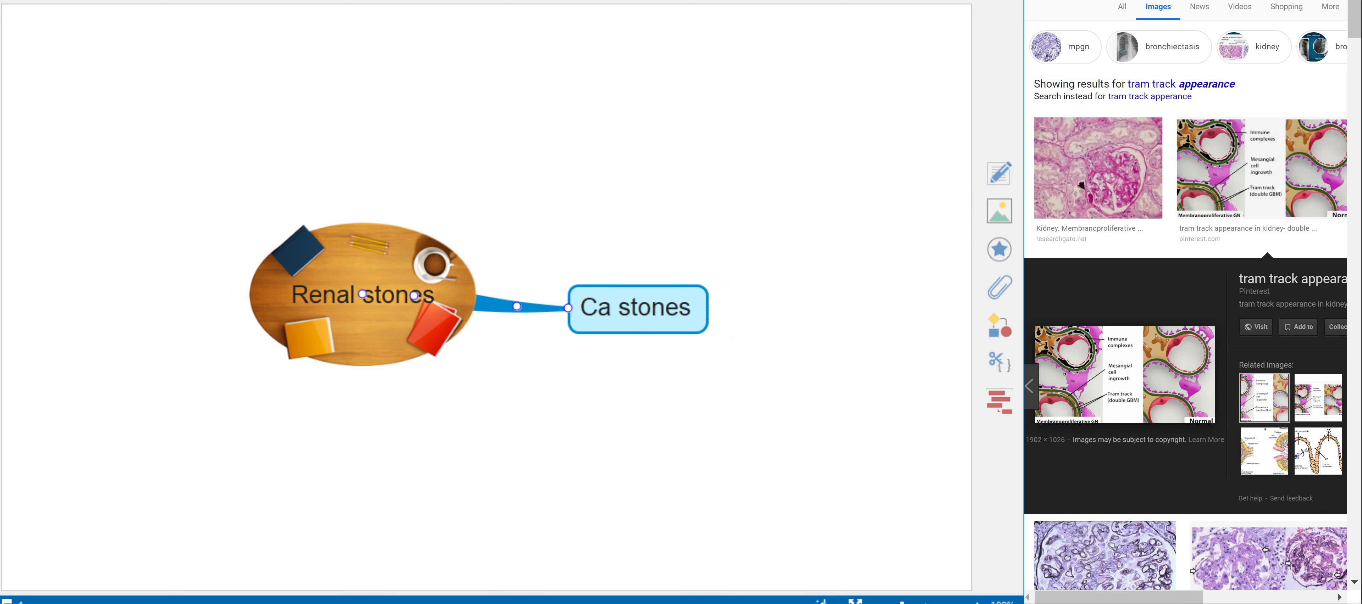
left_click_drag(362, 295, 371, 288)
mouse_move(504, 289)
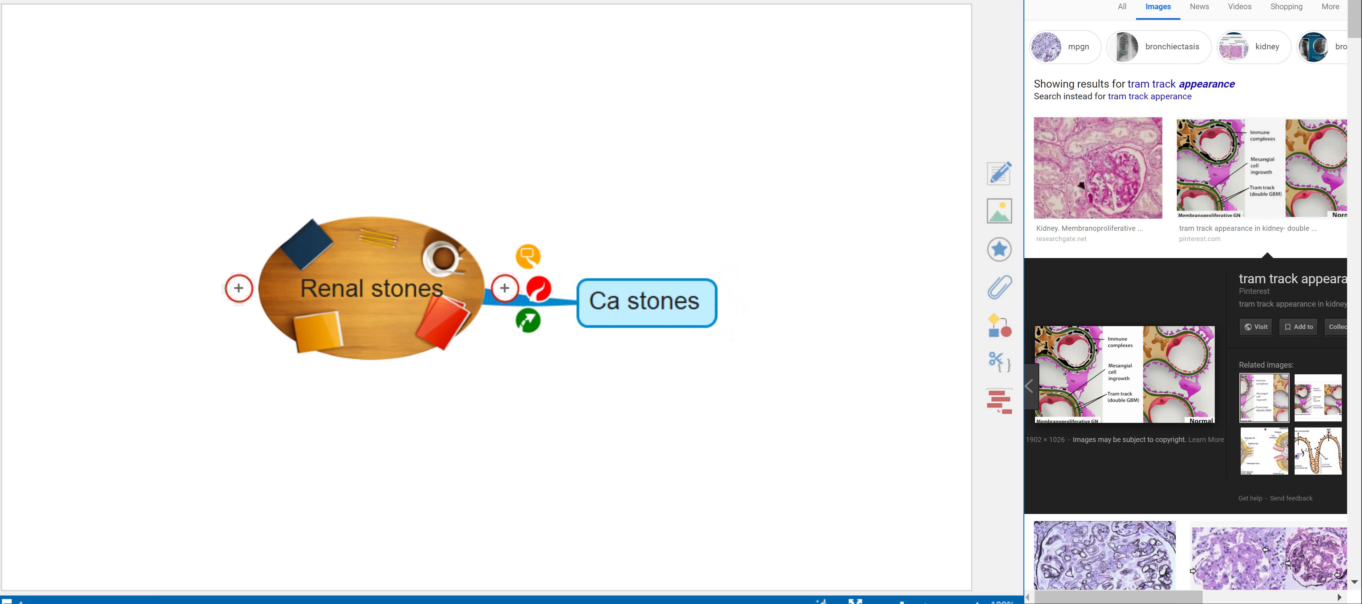
left_click(528, 257)
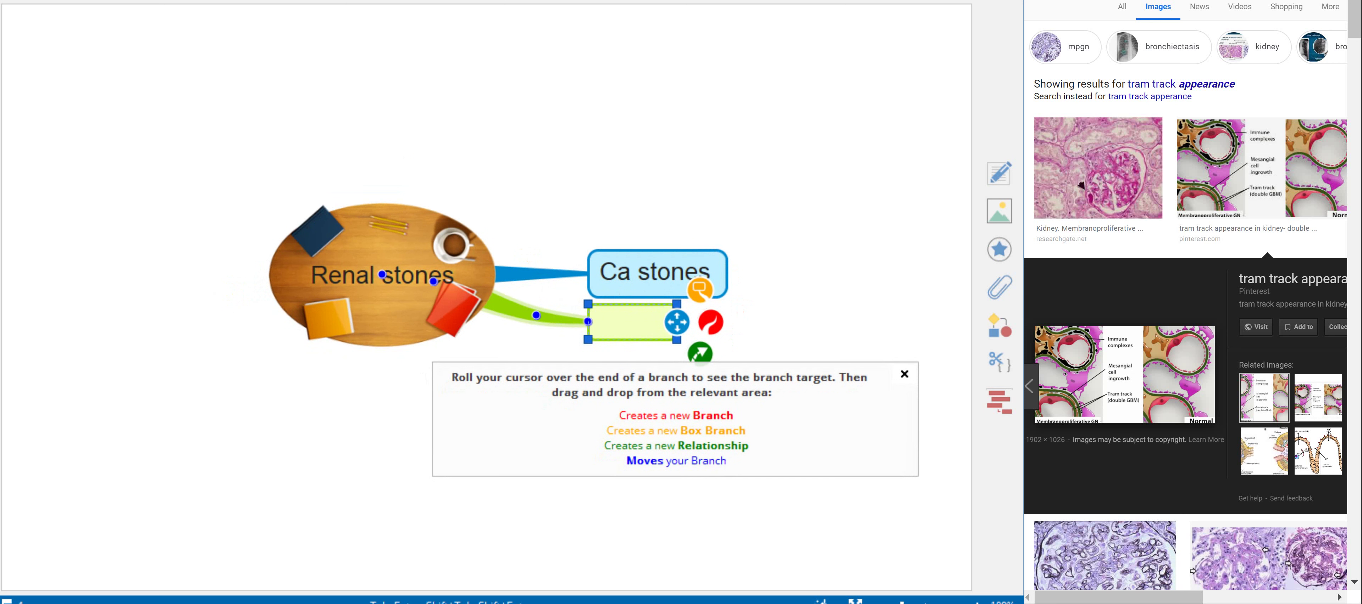
type("Mg stones ")
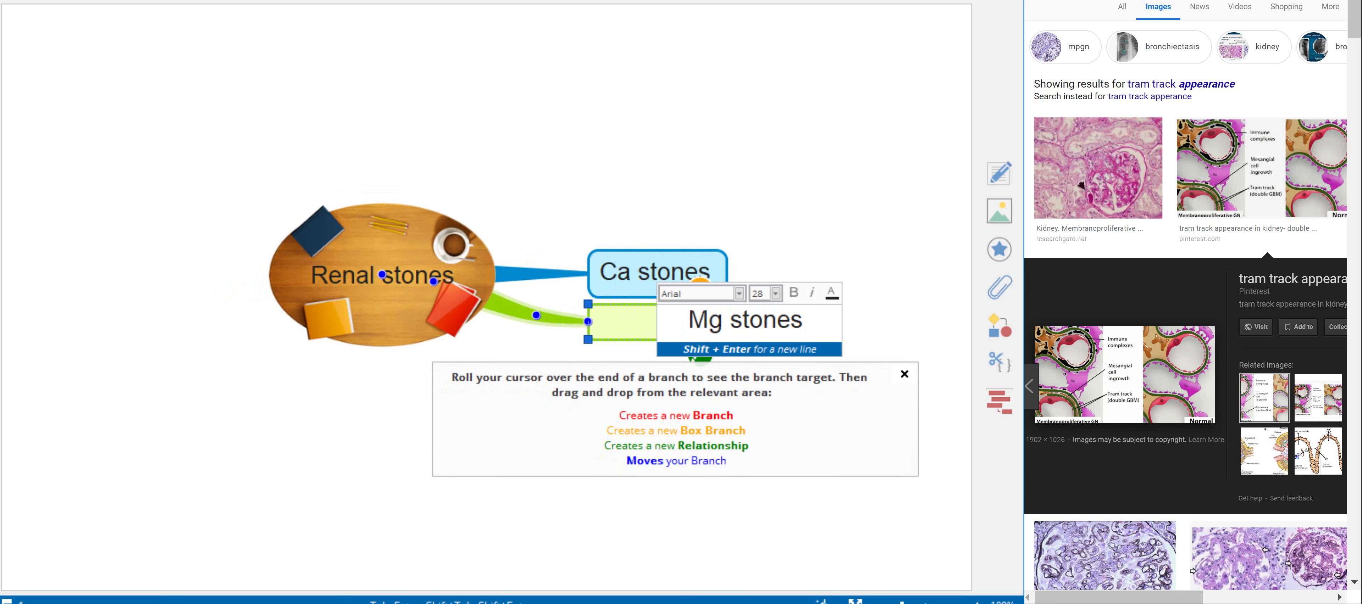
type(", NH3")
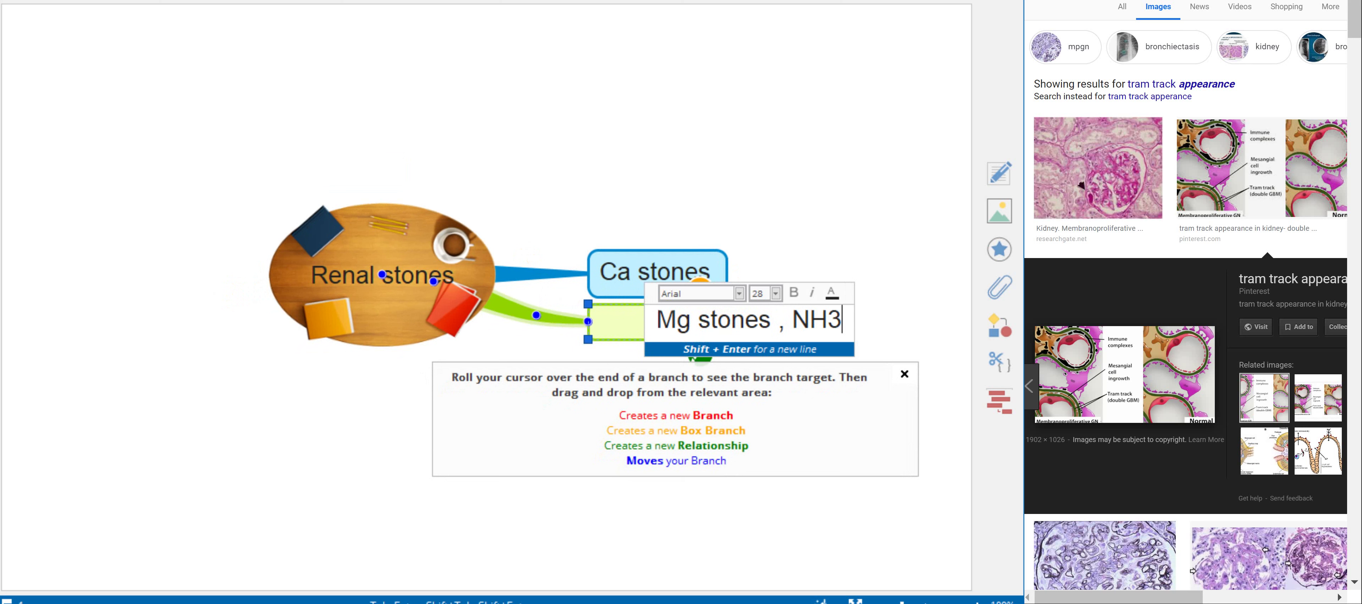
key("Return")
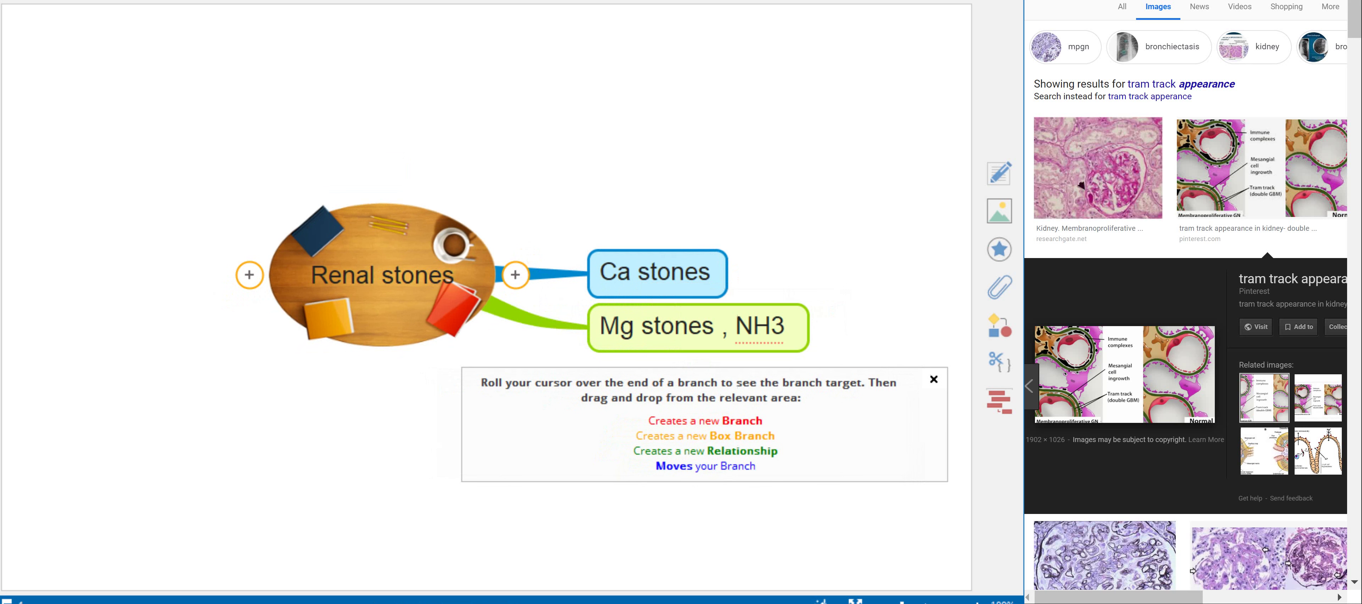
- Add a box branch labelled "uric acid stones" to the central Renal stones idea, above Ca stones
left_click(381, 275)
mouse_move(515, 274)
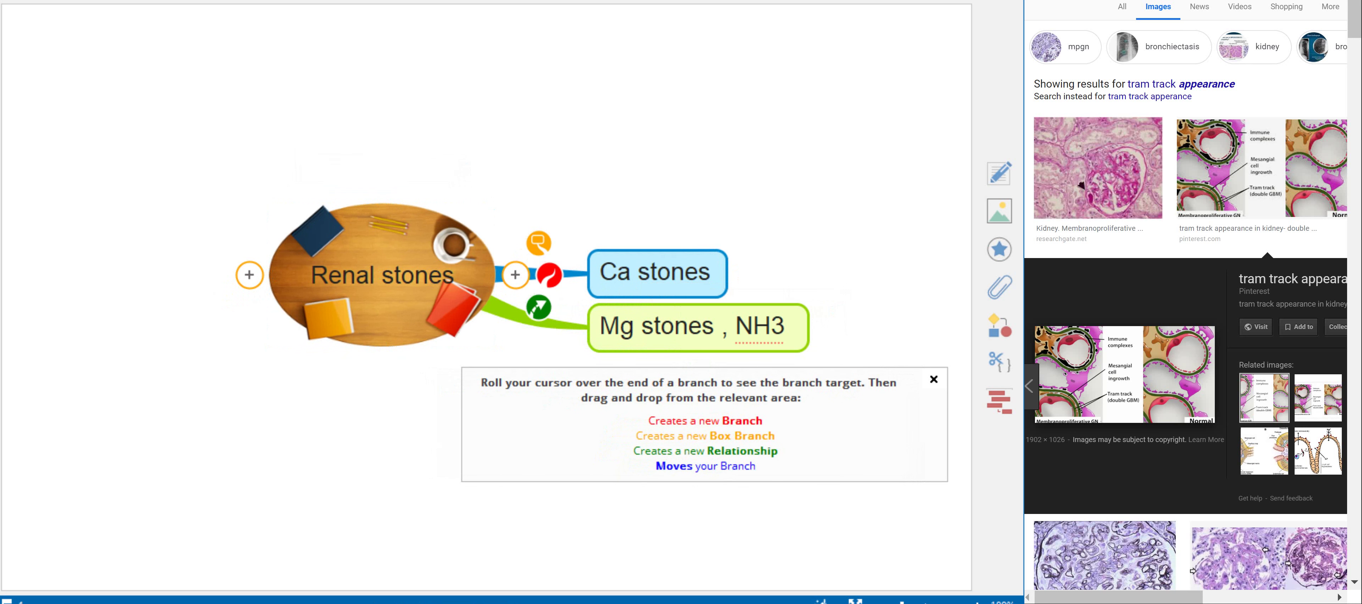
left_click_drag(539, 243, 543, 226)
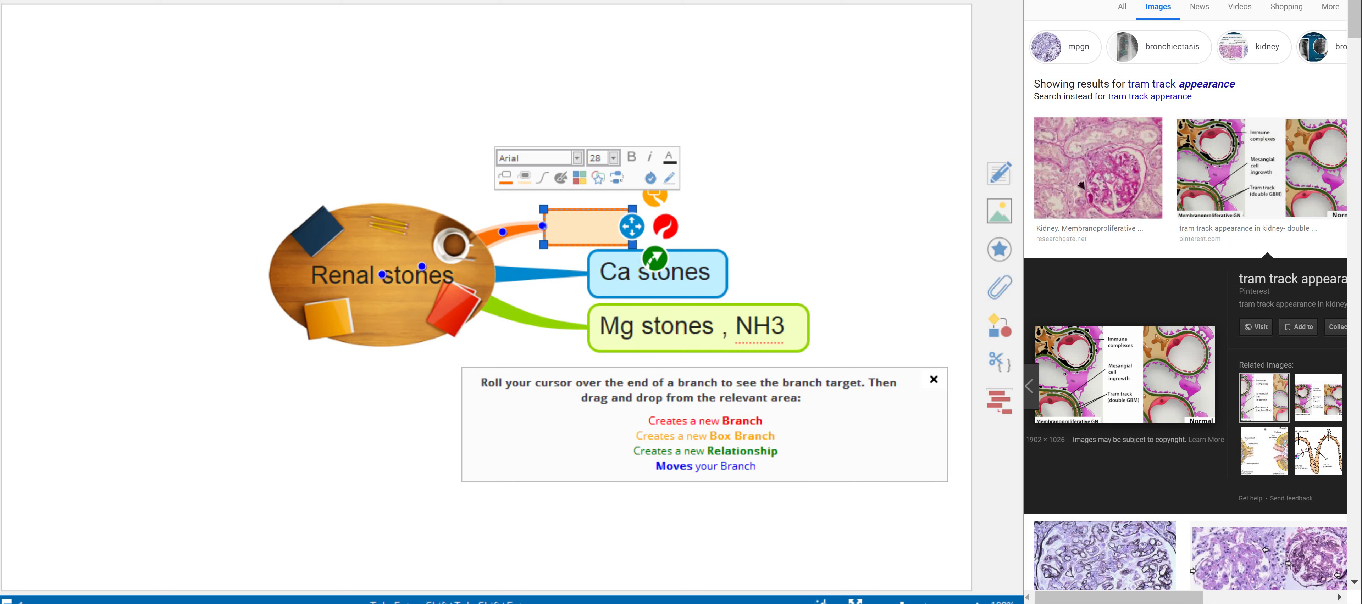
type("uri")
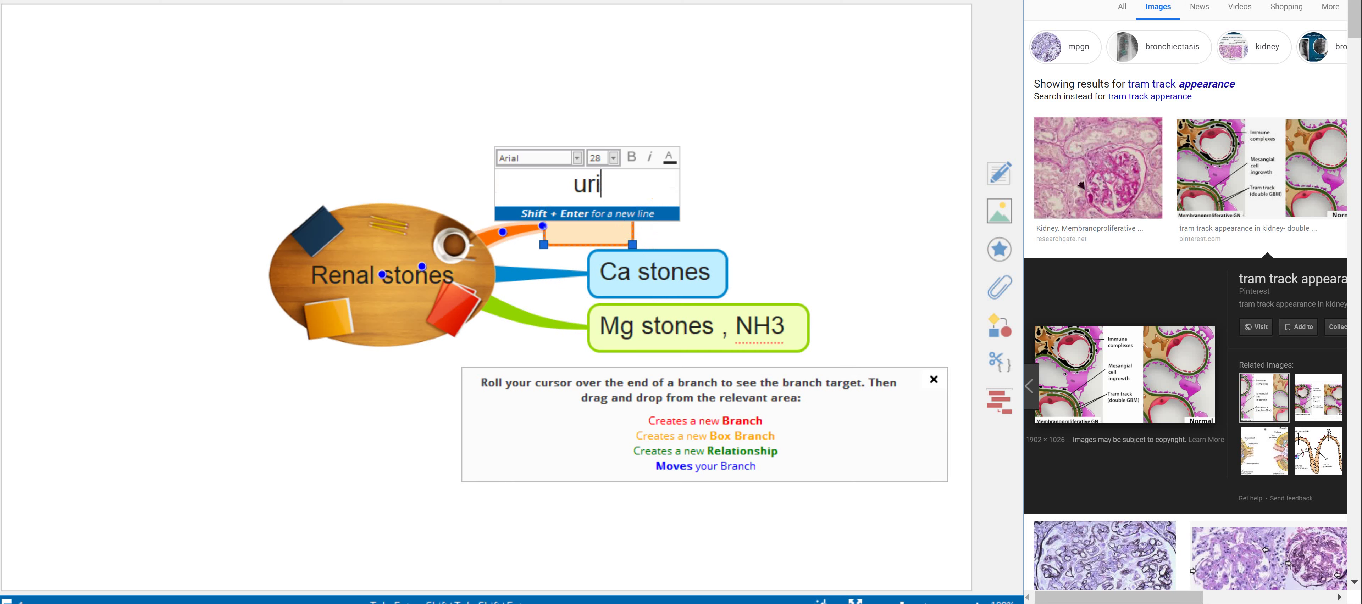
type("c acid a")
key("BackSpace")
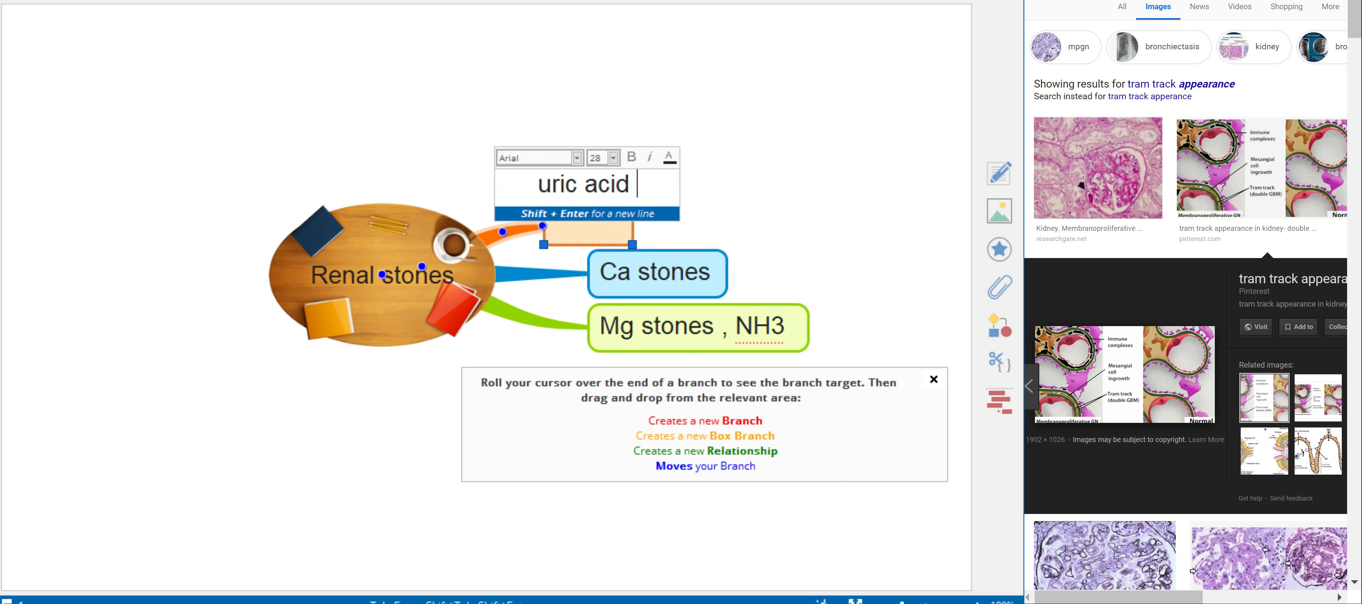
type("stones")
key("Return")
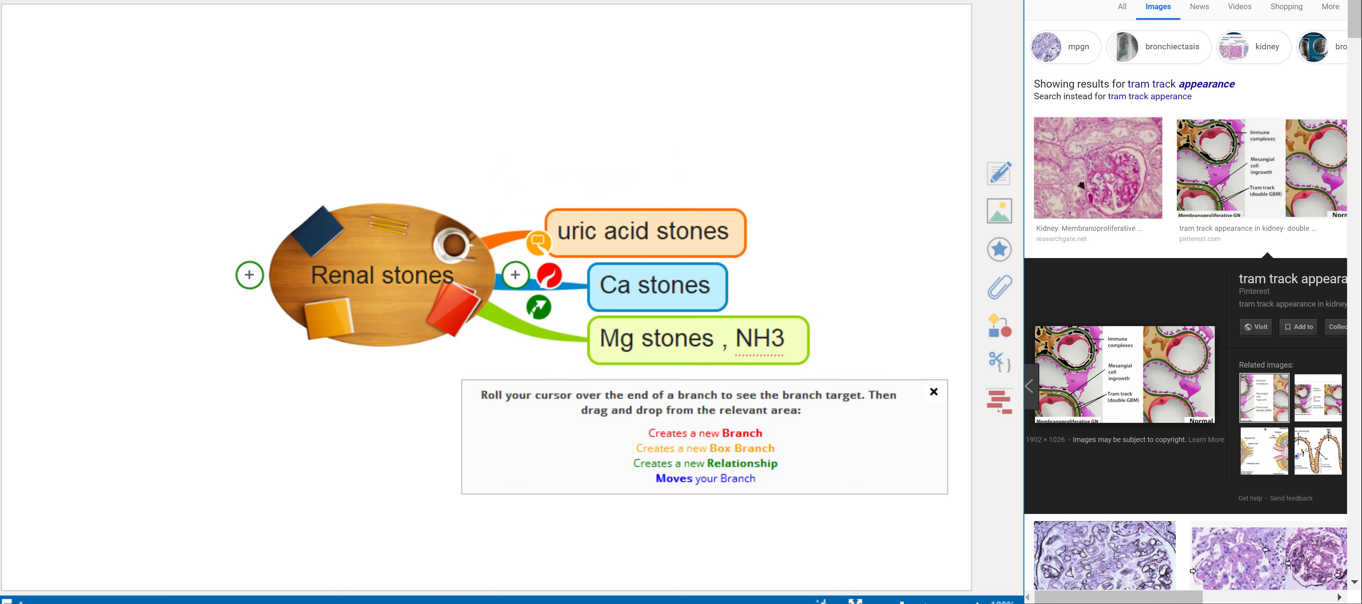
- Add another box branch labelled "cystine stones" to the central Renal stones idea
left_click(538, 243)
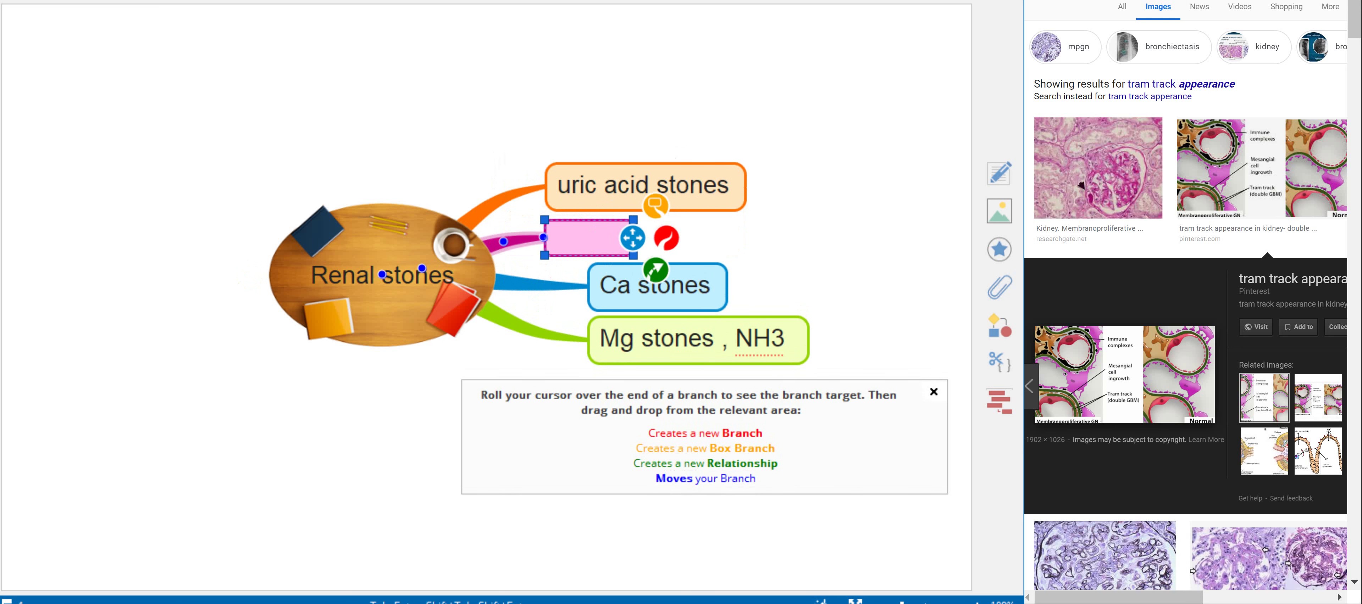
type("cyst")
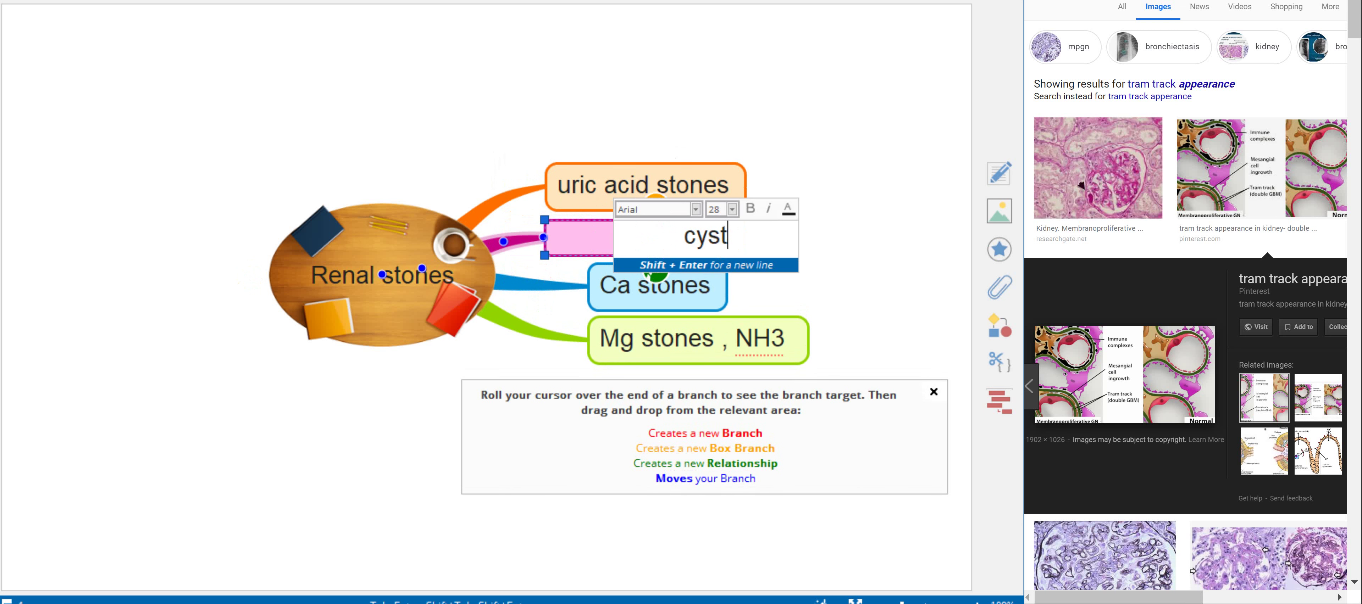
type("ine stones")
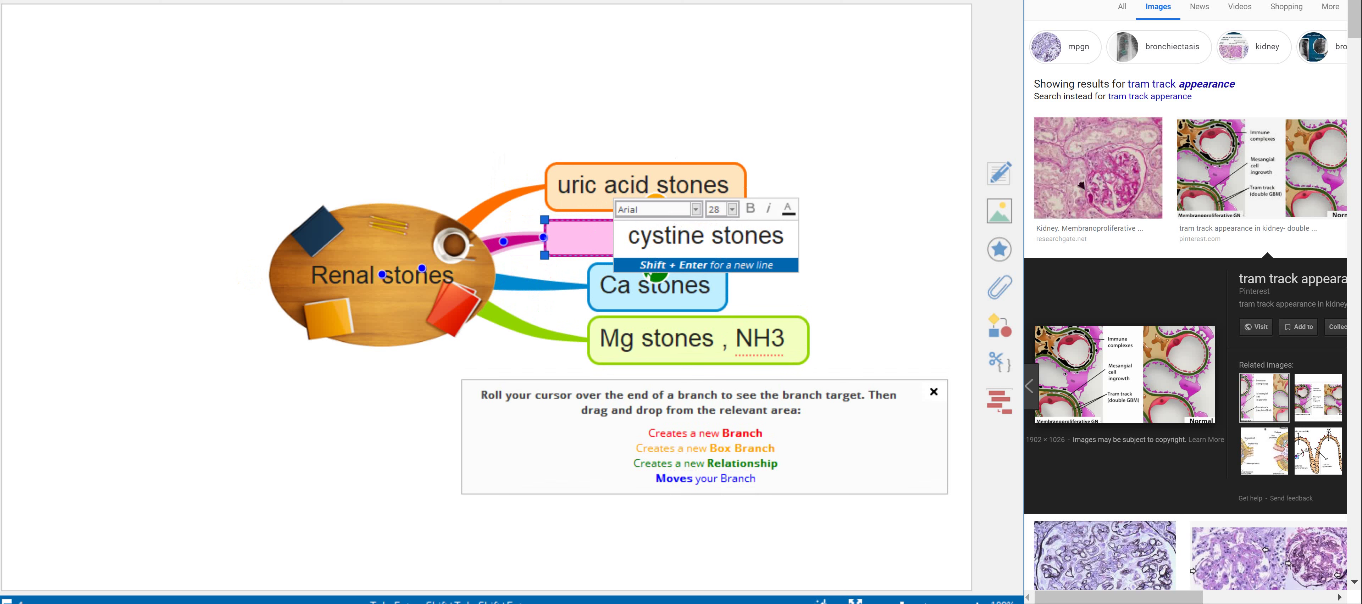
key("Return")
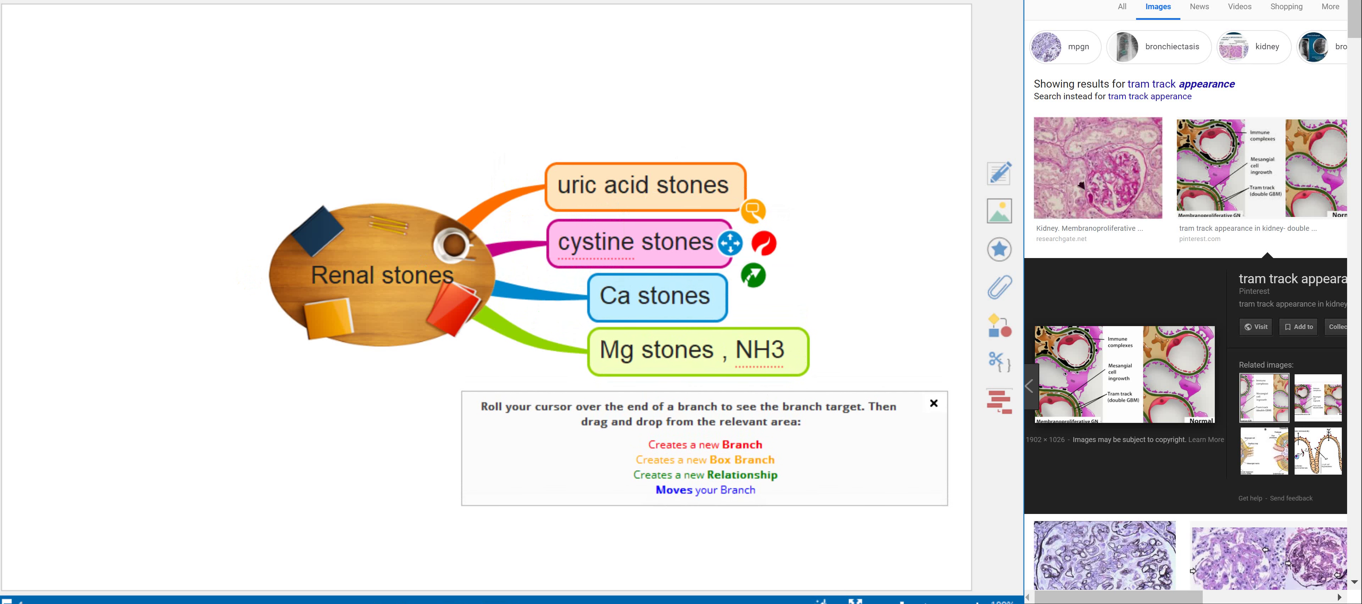
- Spread the branches around the central idea: cystine stones to its lower left, uric acid stones to its upper left, Ca stones higher
left_click_drag(730, 243, 158, 465)
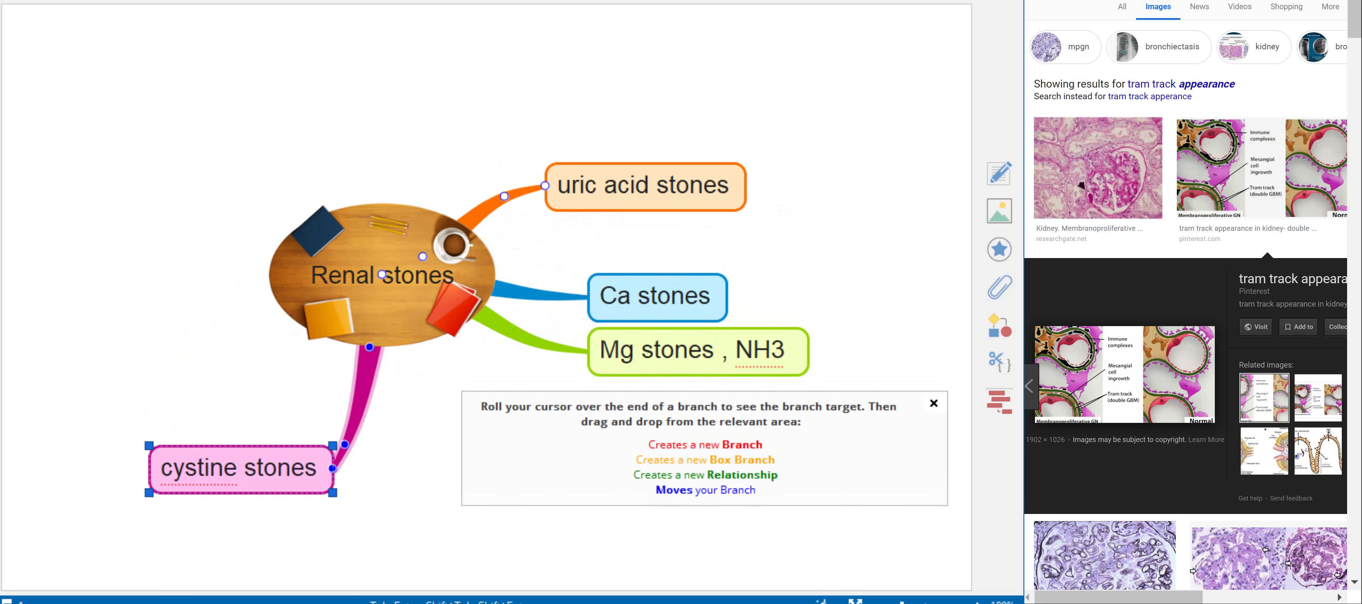
left_click_drag(746, 186, 37, 147)
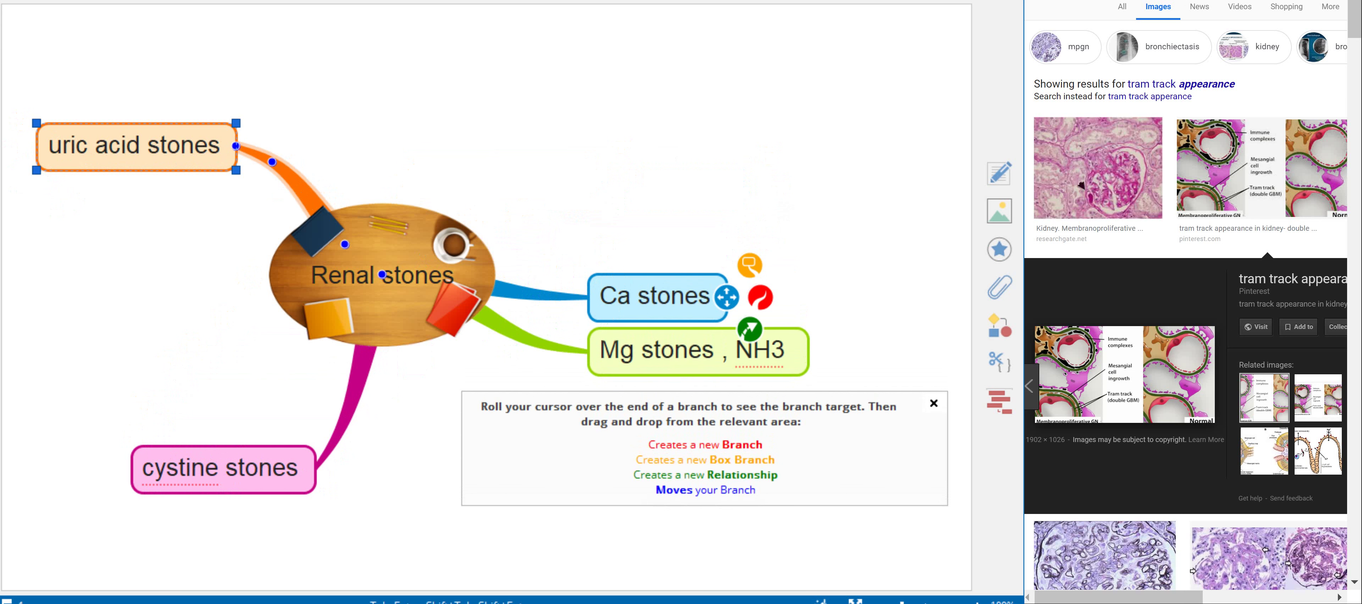
left_click_drag(727, 296, 728, 200)
- Add a child box to Ca stones reading "causes >> ethelyne glycol / vitamin C abuse / hypocitrate urea / malabsorption like crohn disease"
left_click_drag(623, 275, 486, 307)
left_click(614, 184)
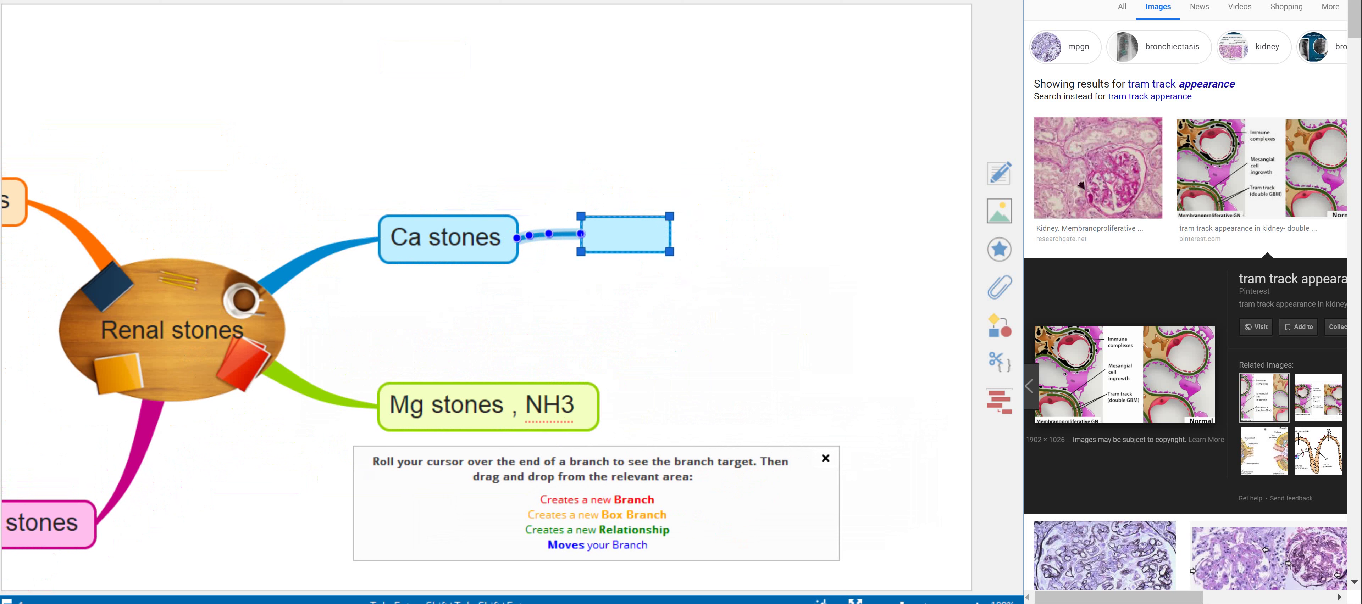
double_click(625, 234)
type("cau")
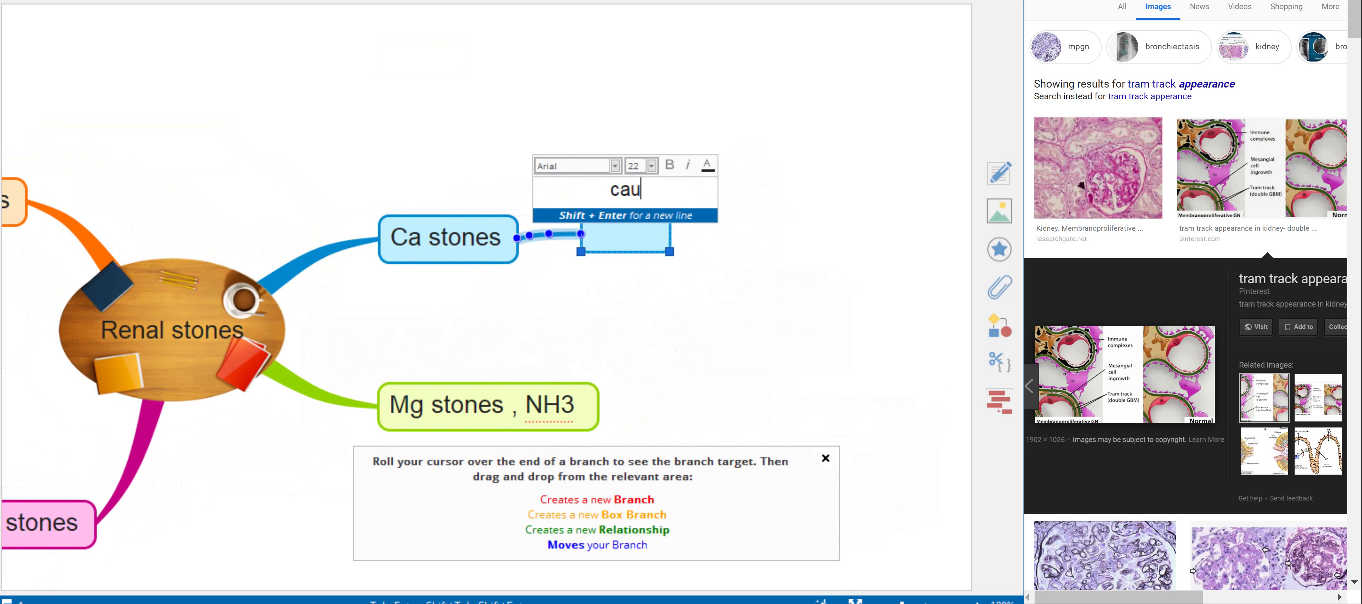
type("ses >> eth")
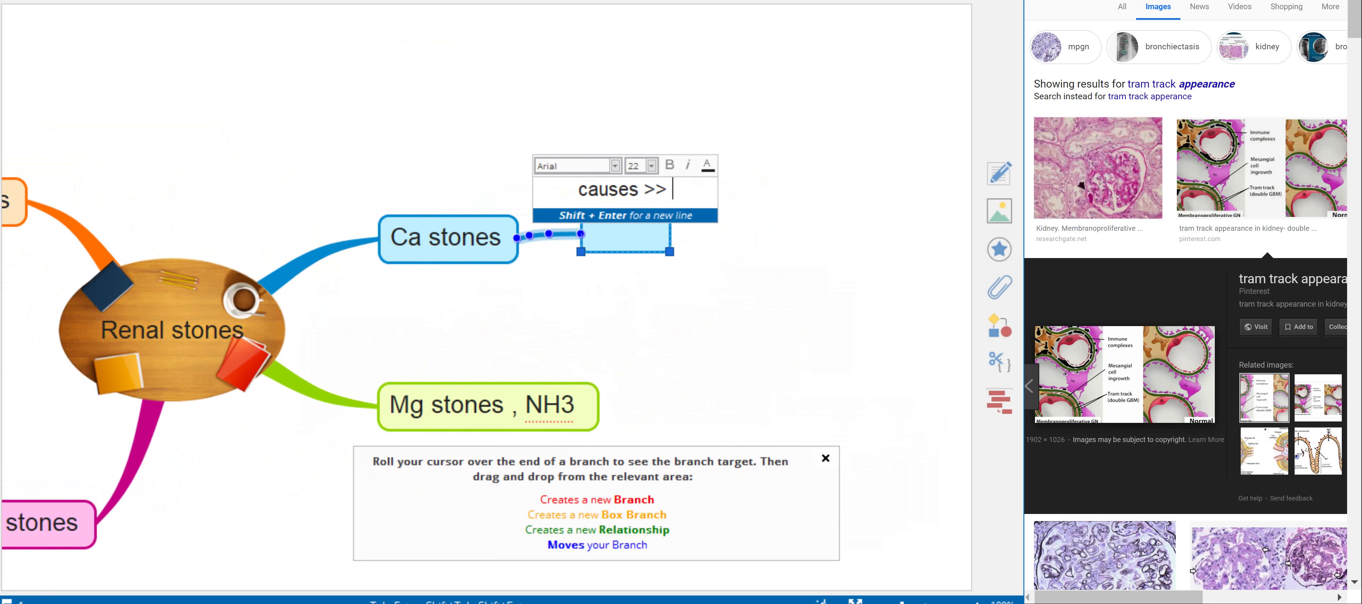
type("e")
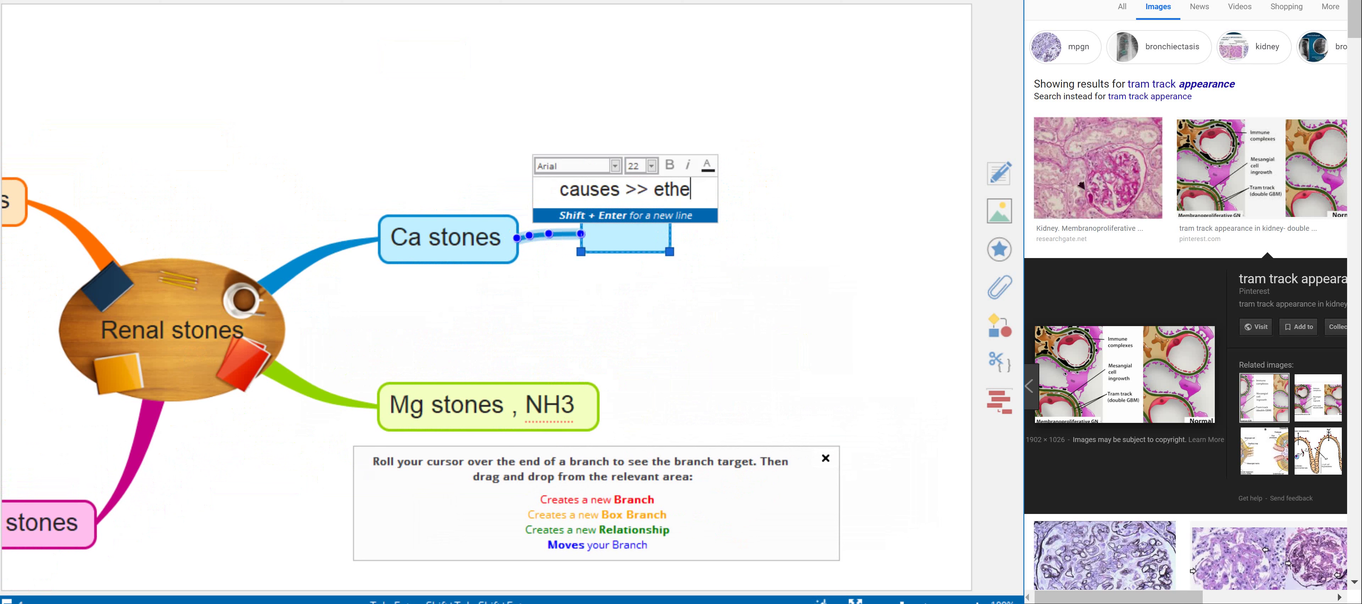
type("lyne glyco")
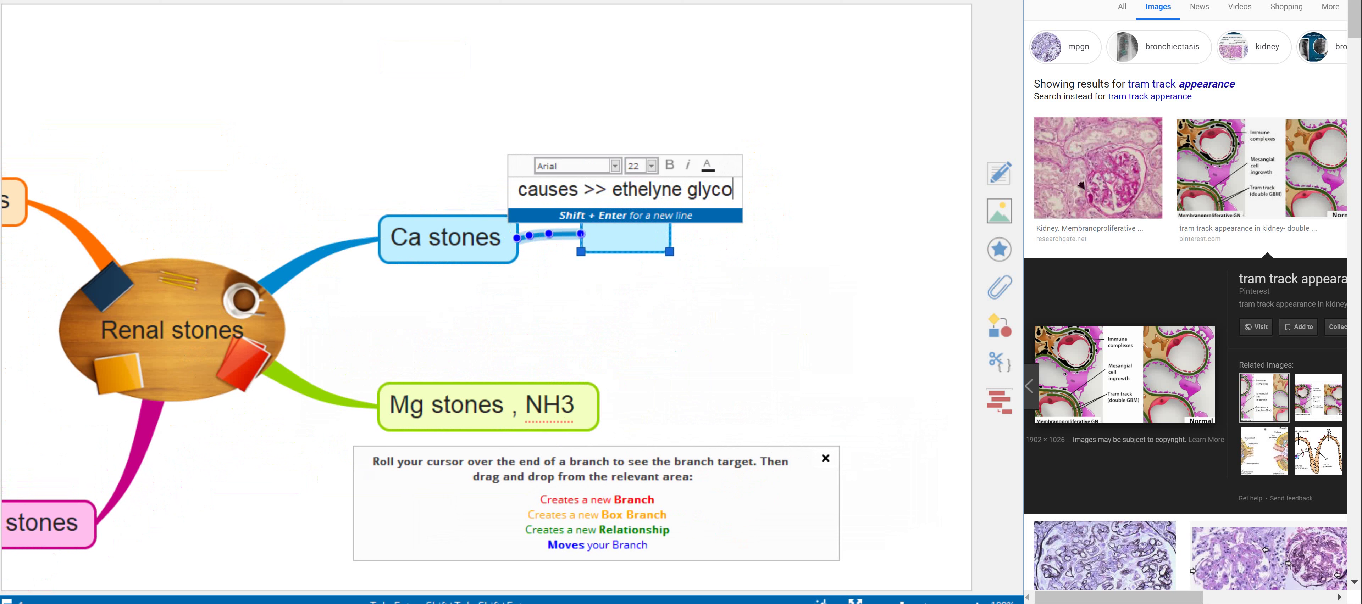
type("l /")
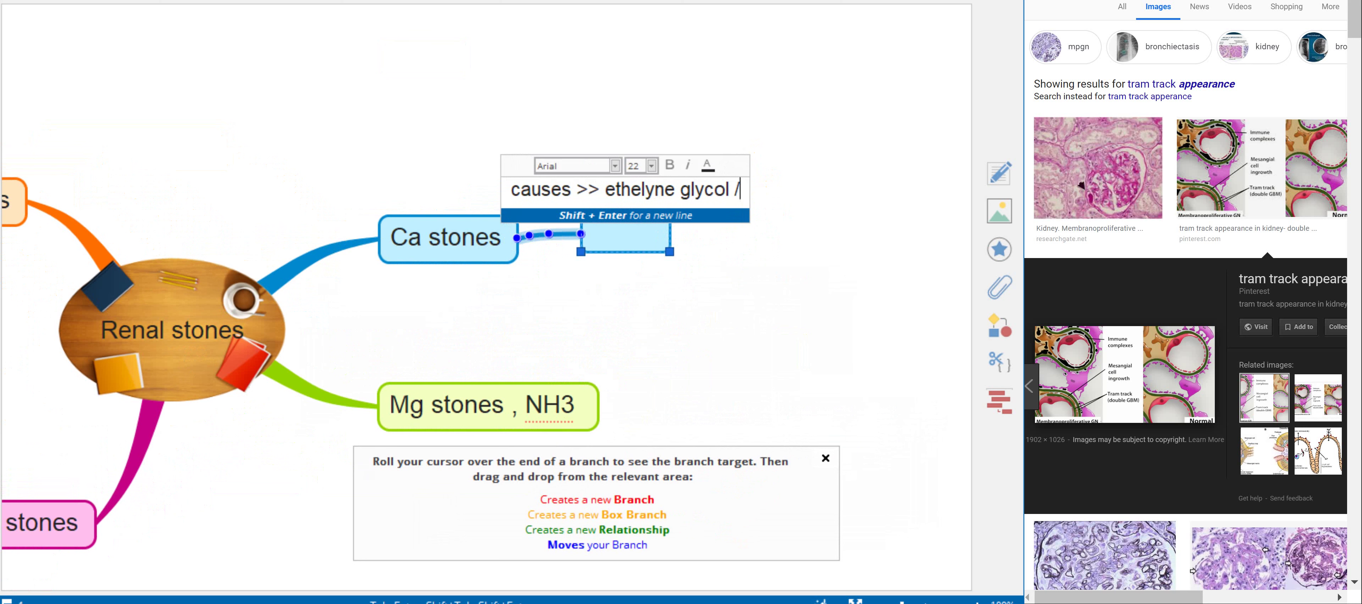
type(" vitamin C a")
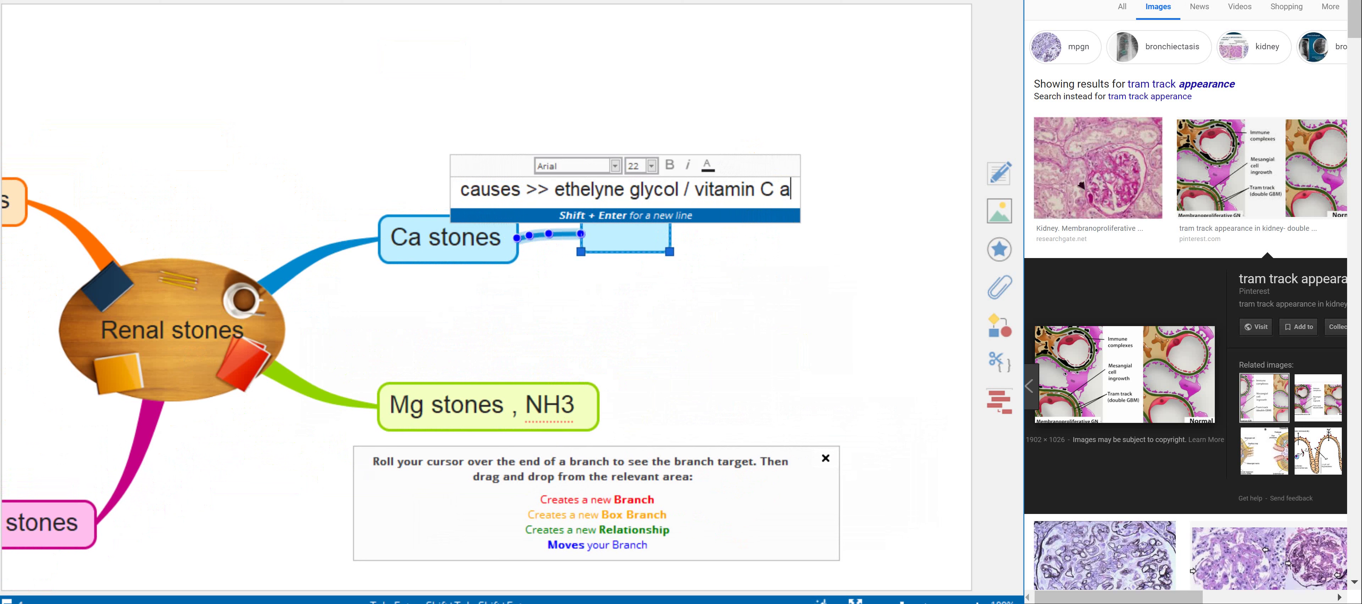
type("buse /")
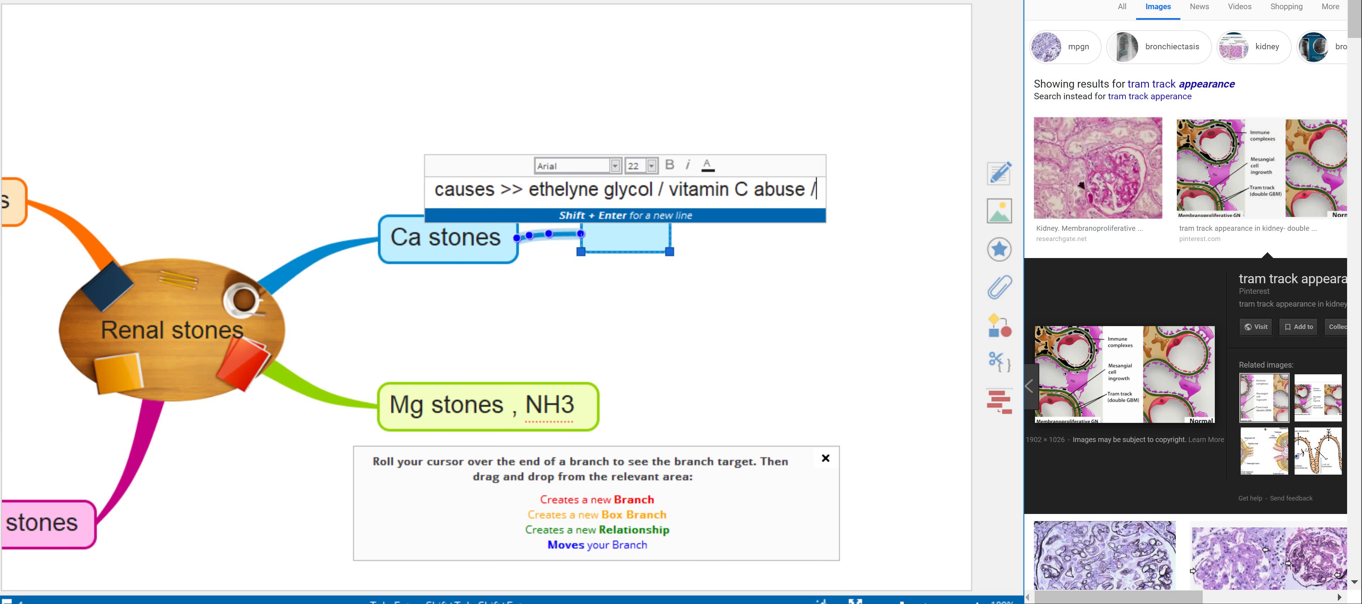
type(" hypocitrate")
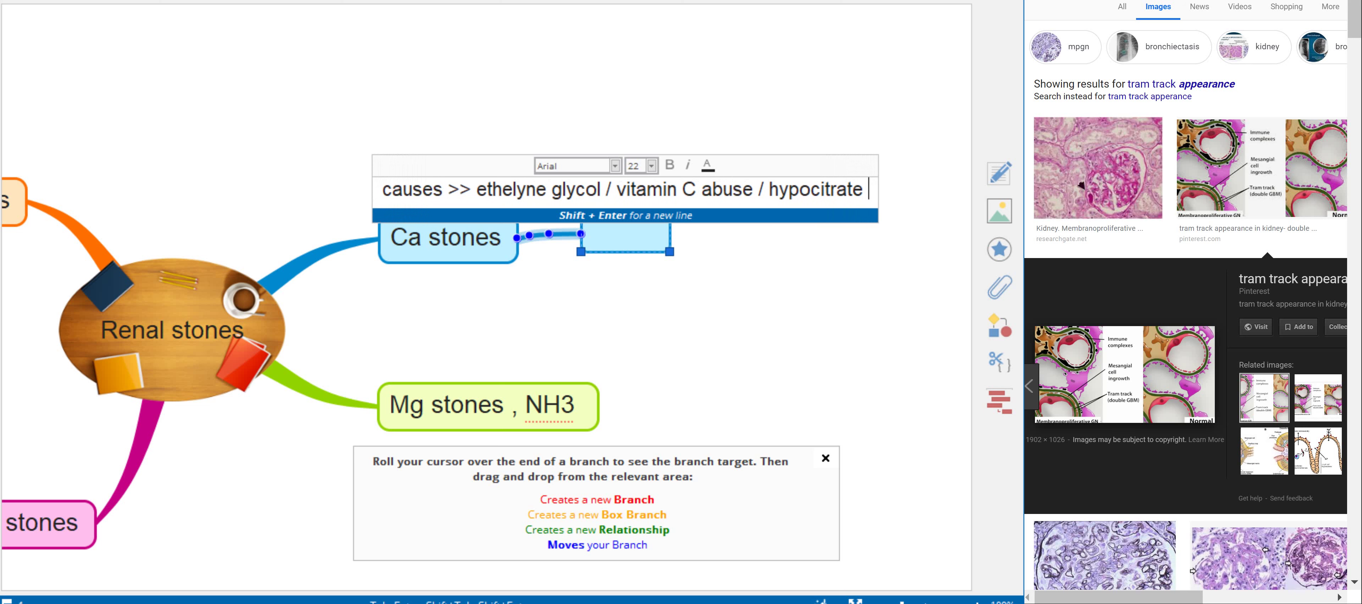
type(" yr")
key("BackSpace")
key("BackSpace")
type("ur")
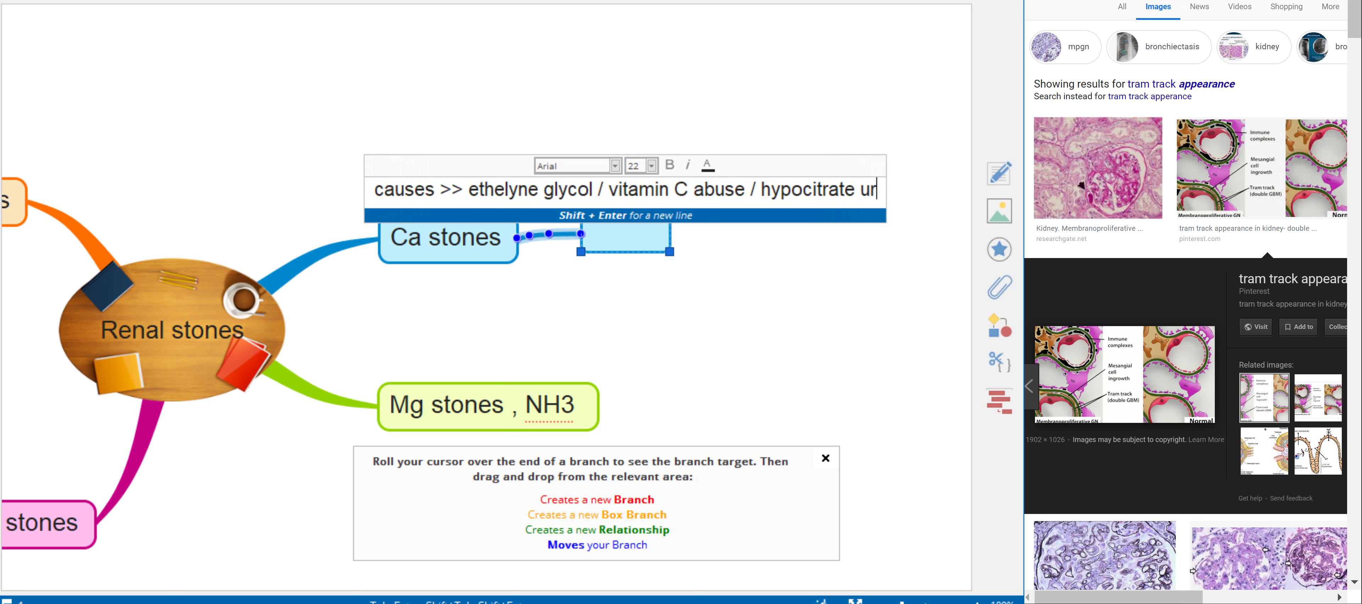
type("ea / mals")
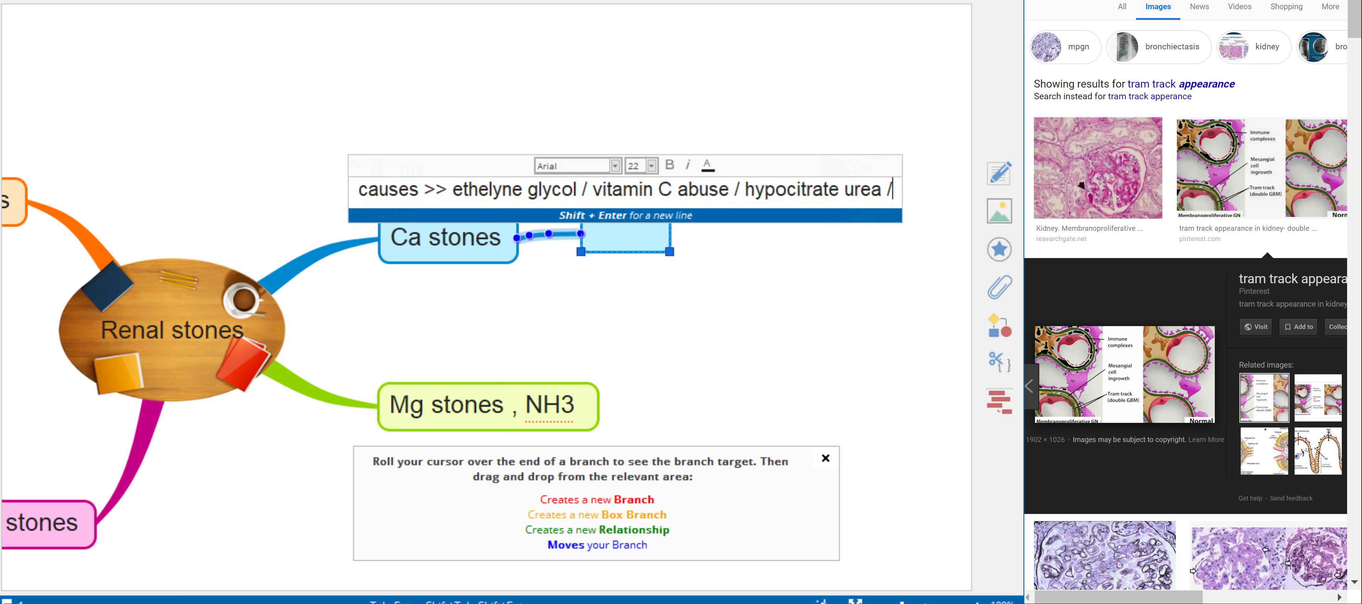
key("BackSpace")
key("BackSpace")
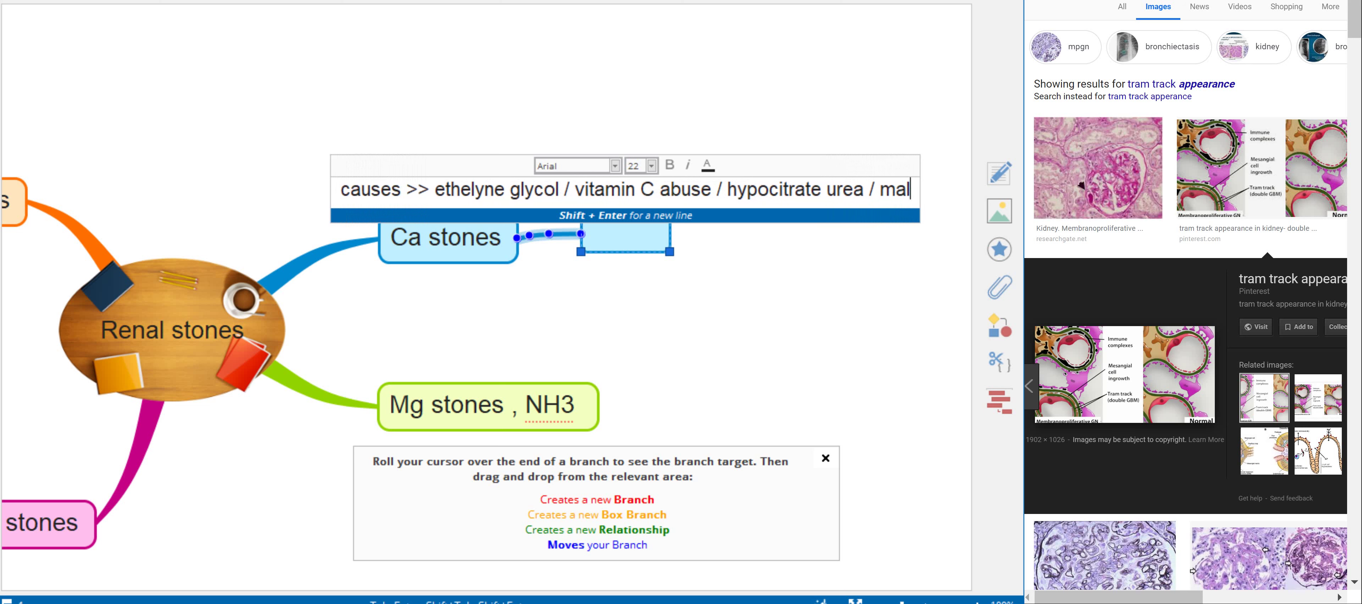
type("labsor")
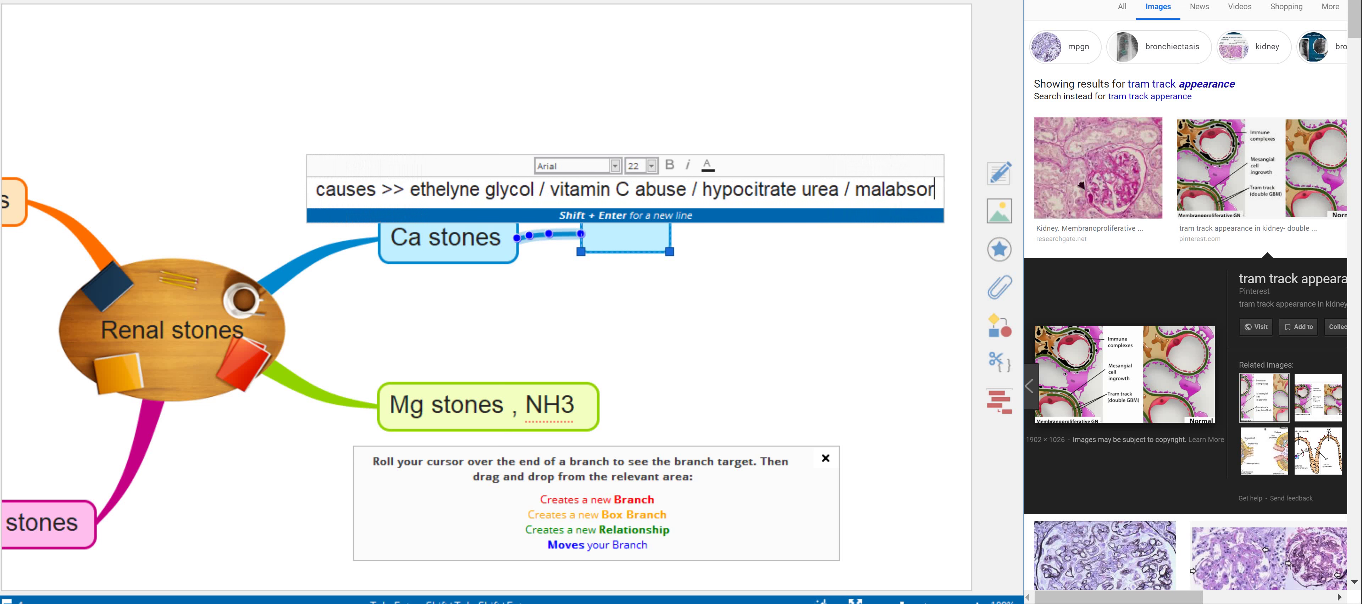
type("ption like")
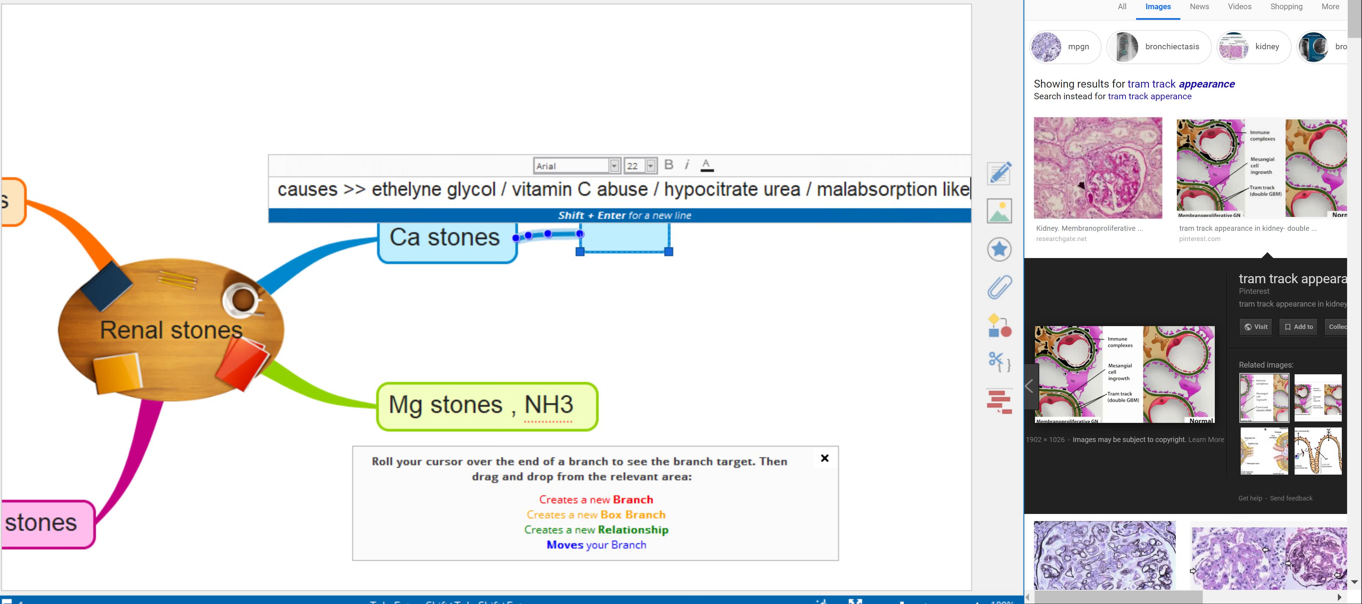
type(" crohn disease")
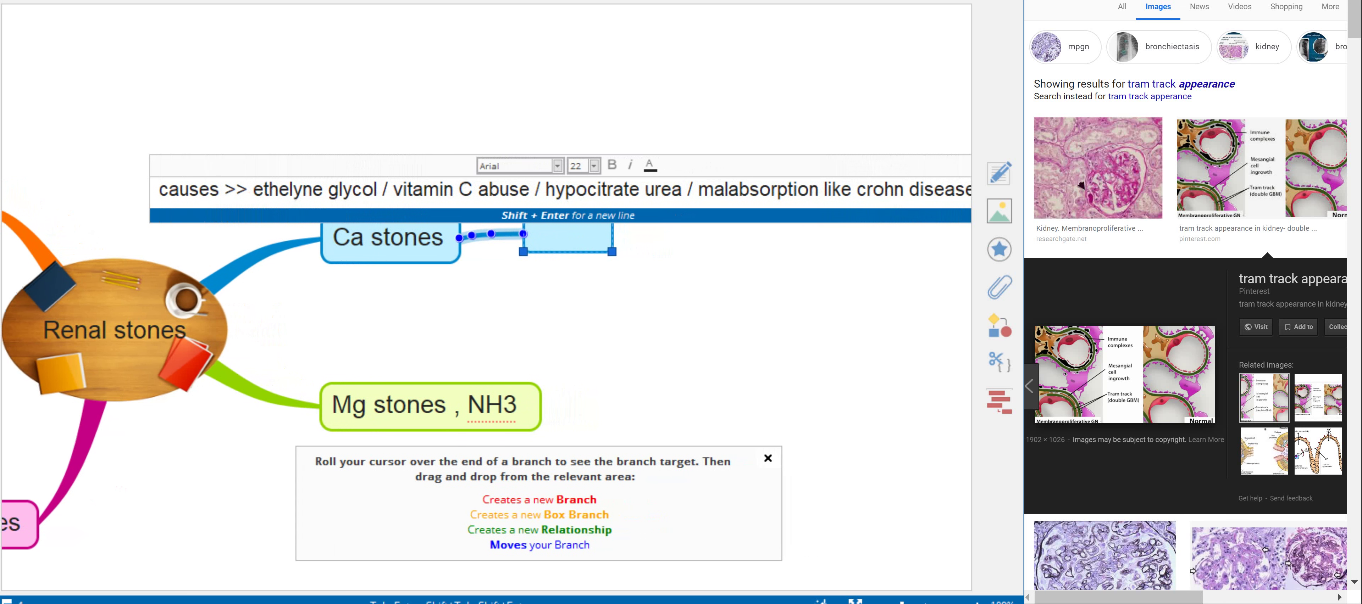
key("Return")
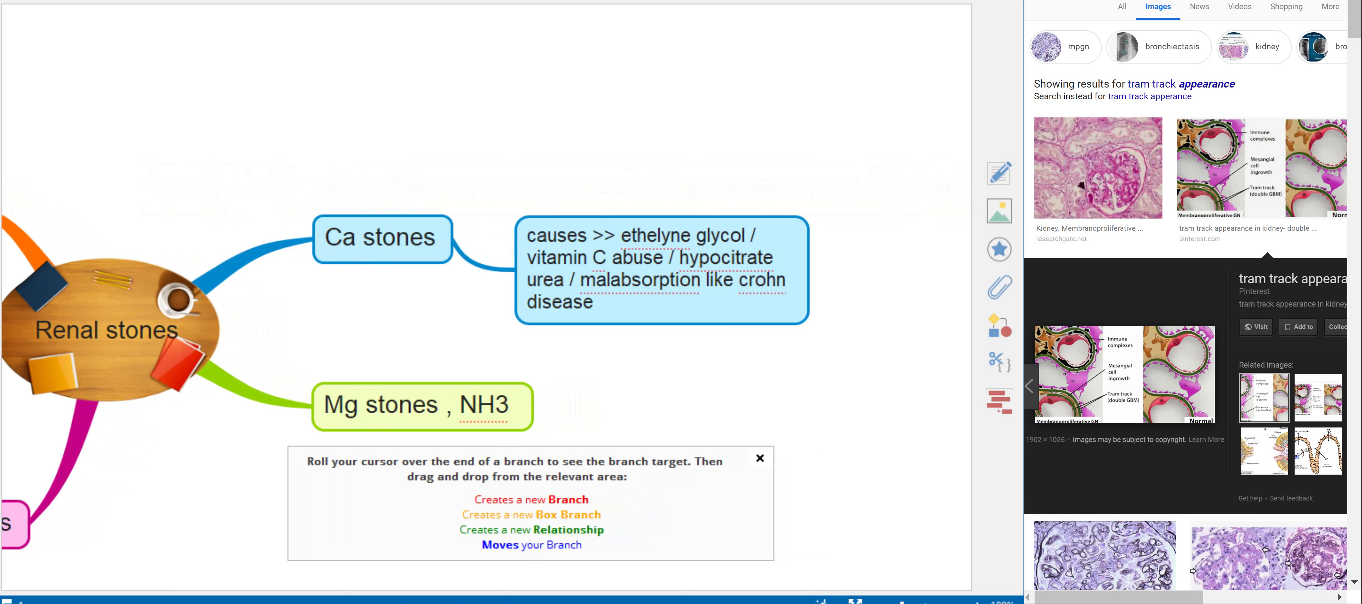
- Search the web images for "crohn" and add the mayoclinic.org Crohn's disease anatomy picture to the Ca stones causes box
left_click_drag(452, 239, 445, 176)
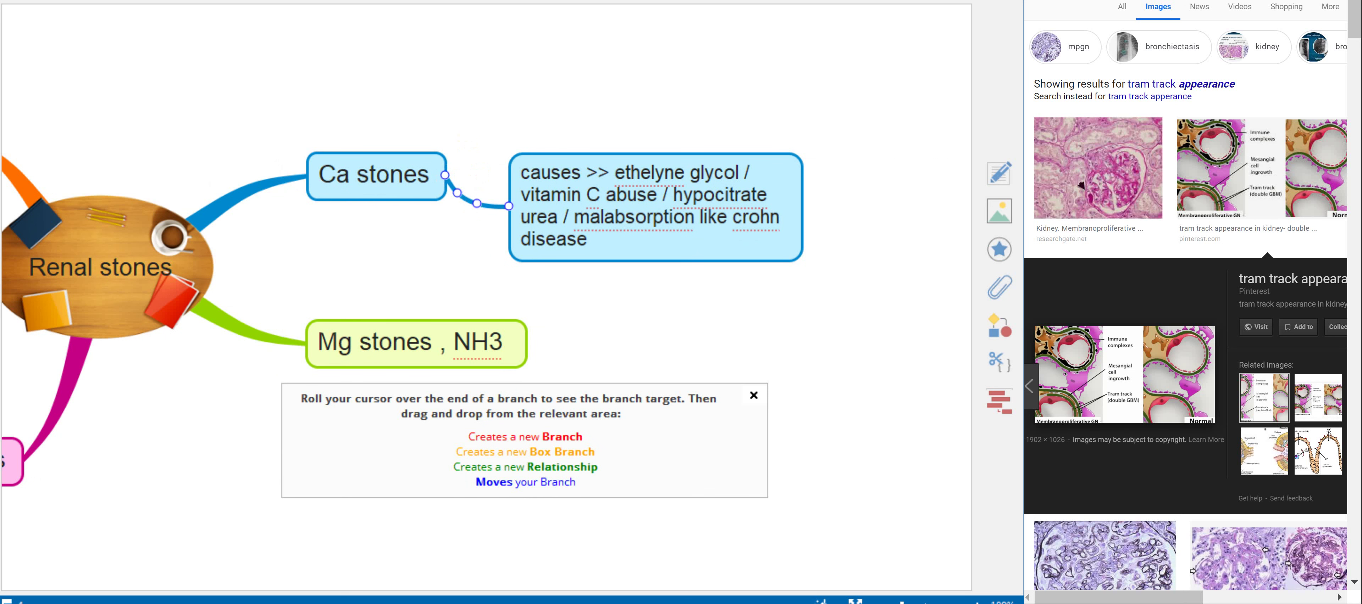
key("alt+Tab")
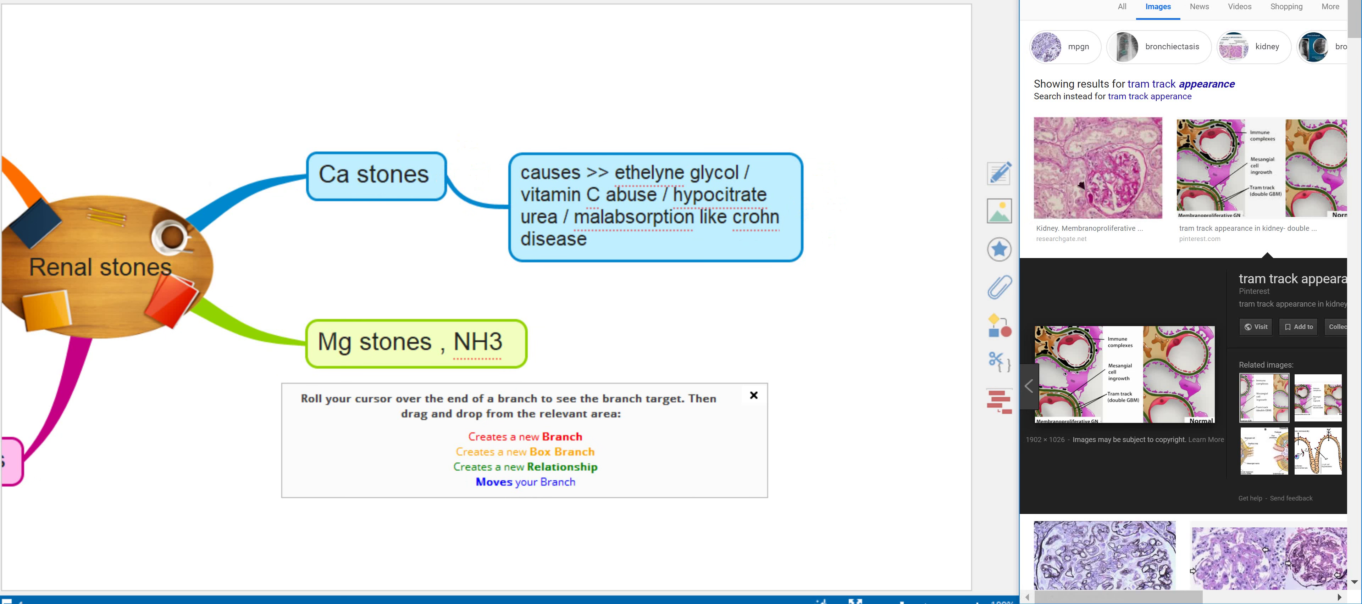
type("crohn")
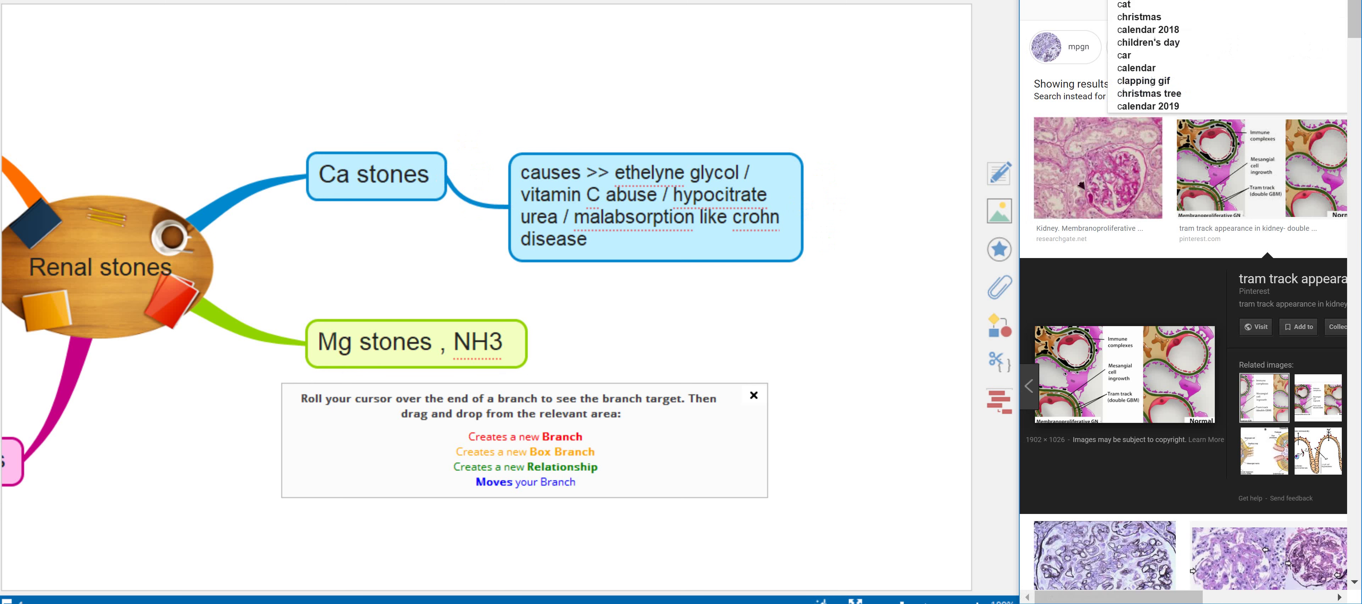
key("Return")
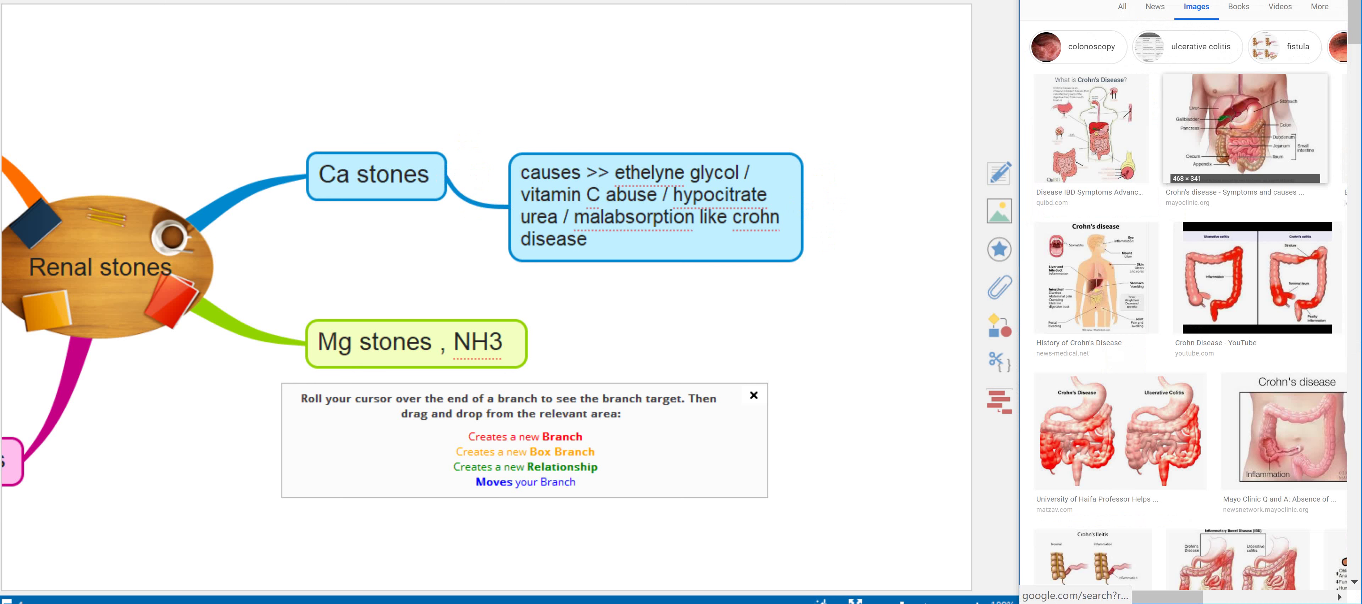
left_click_drag(1245, 128, 729, 254)
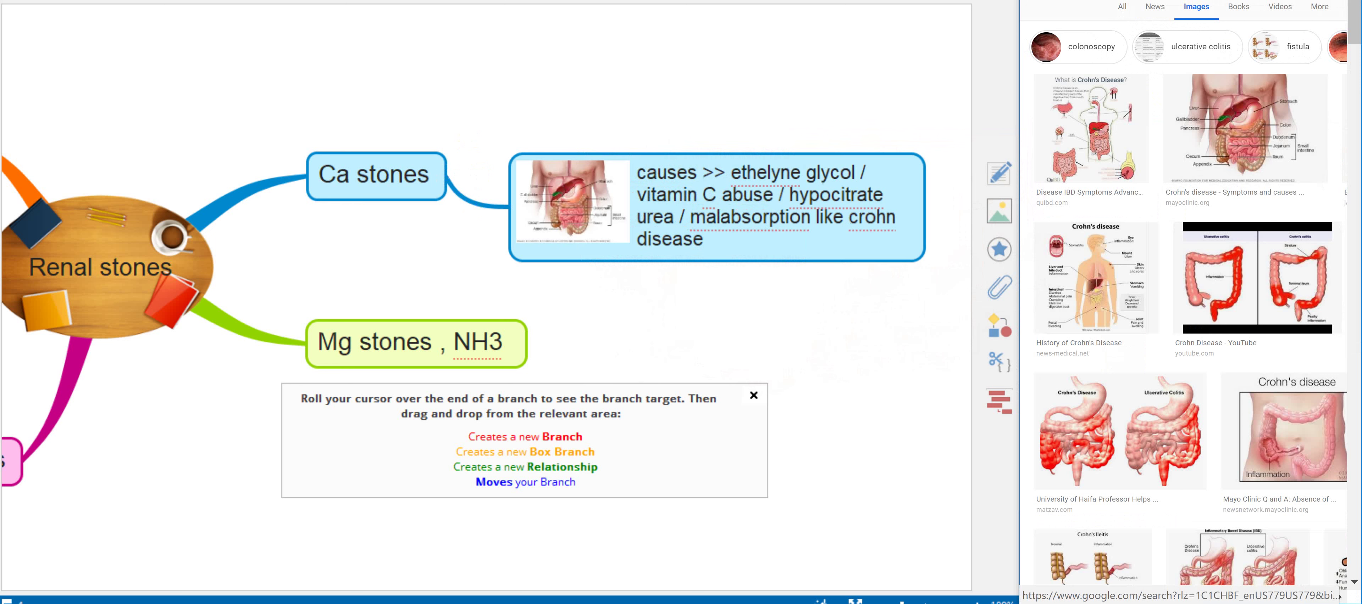
- Add a second child box to Ca stones reading "dumbbell >> radioopaque on x ray"
mouse_move(451, 132)
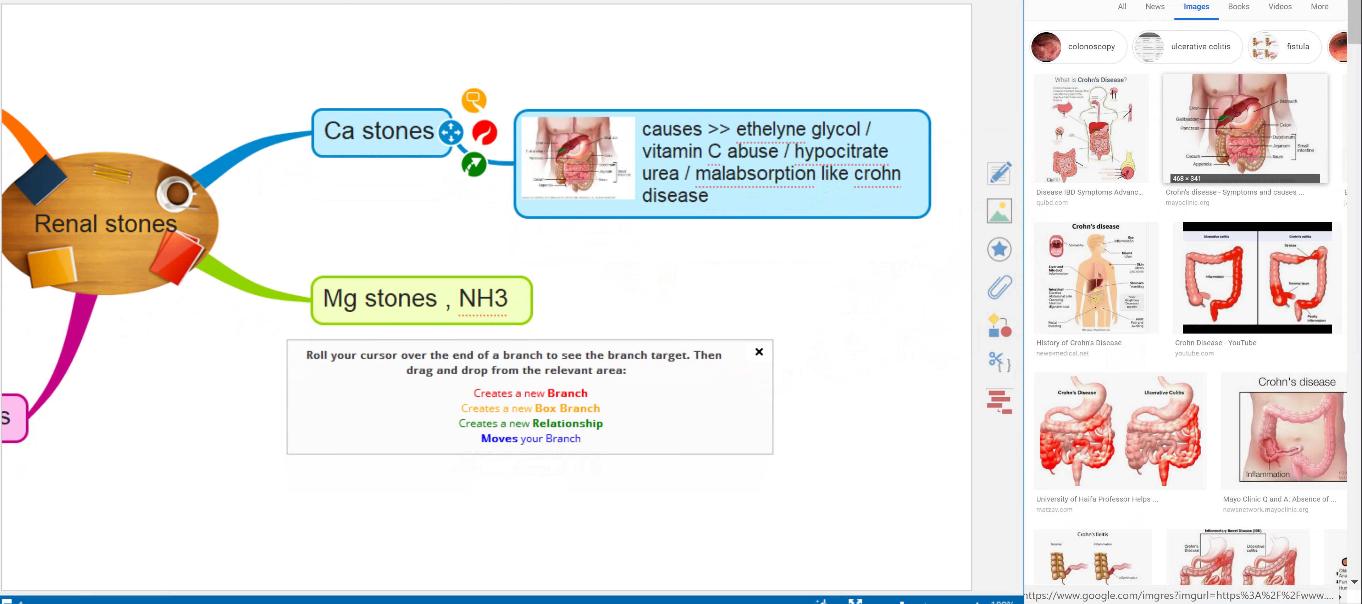
left_click(474, 100)
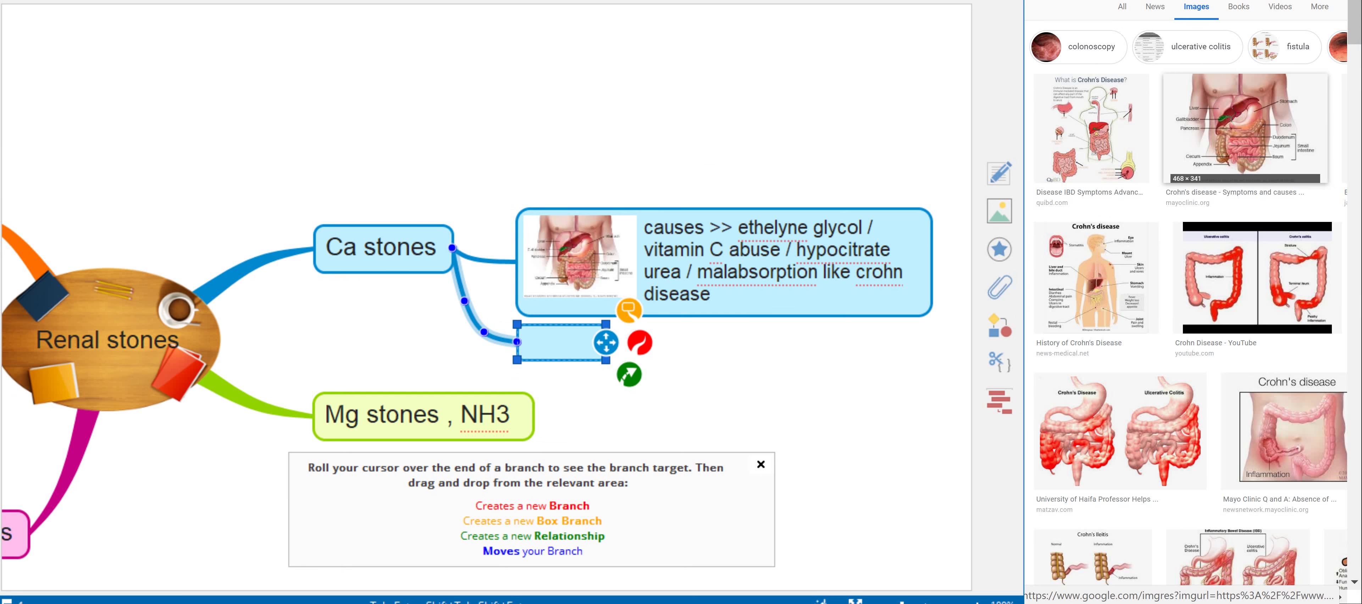
type("du")
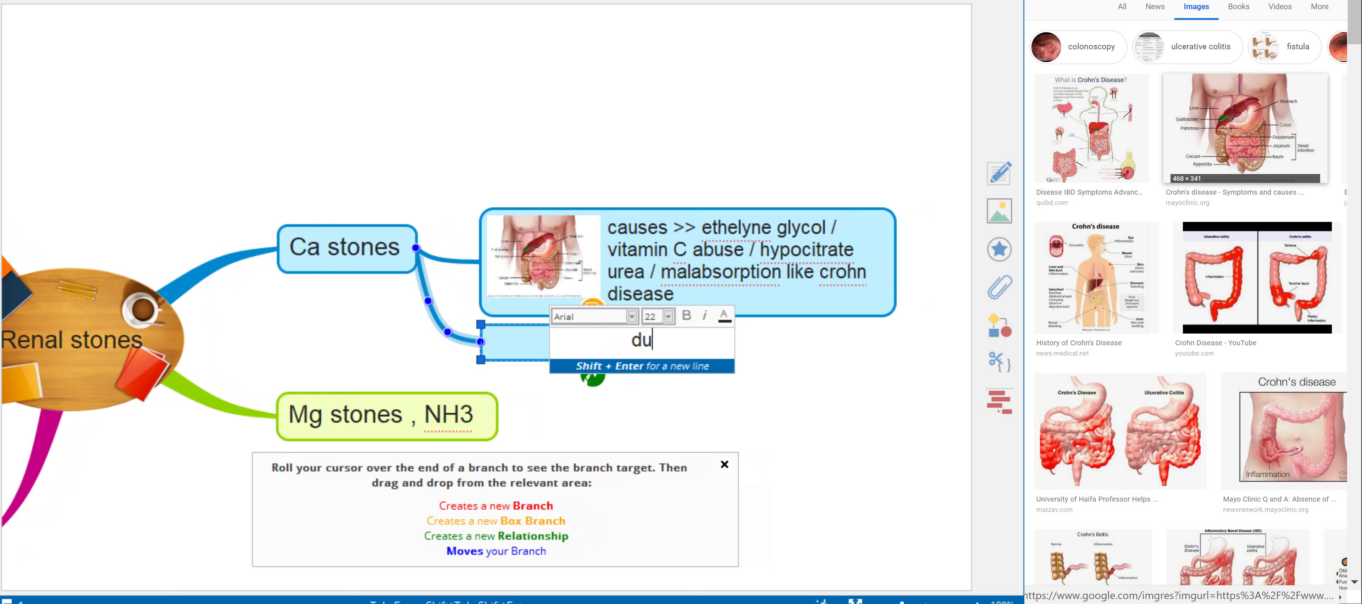
type("mbbell ")
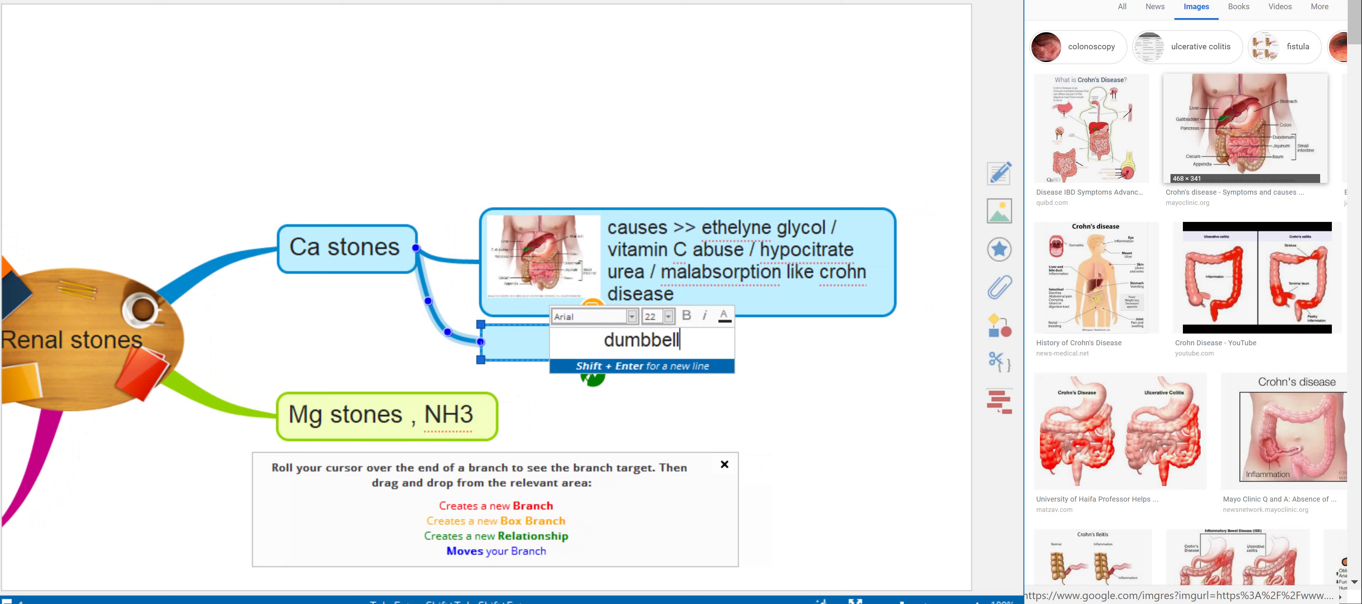
type("a")
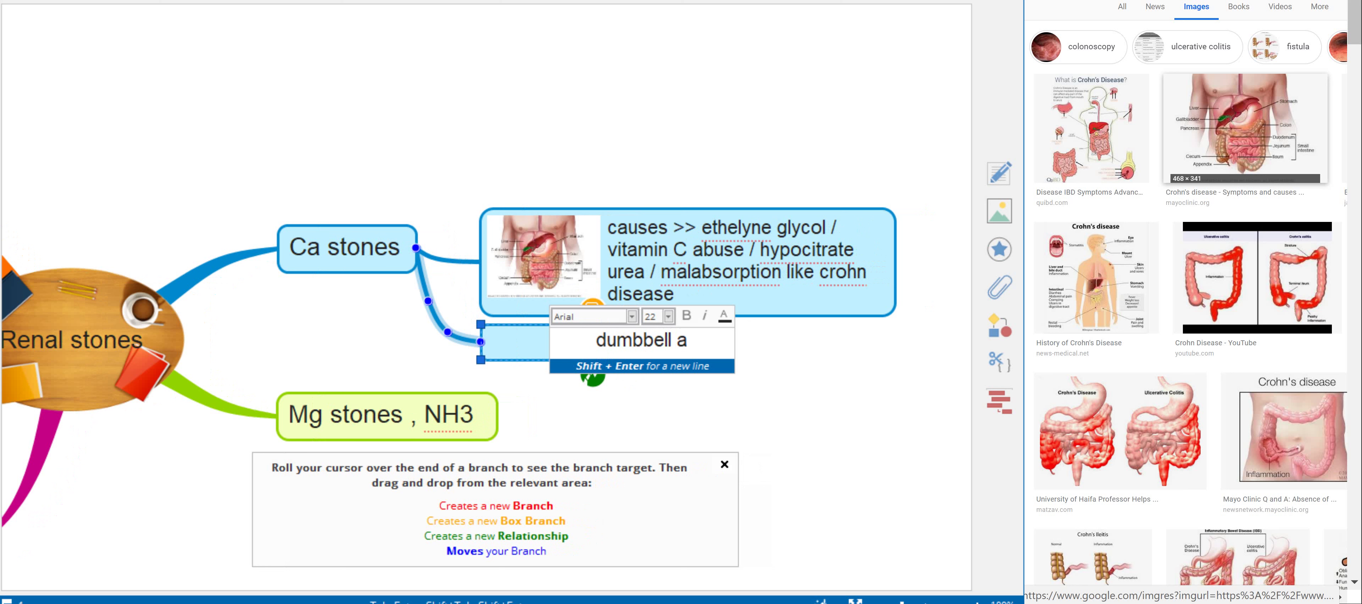
key("BackSpace")
type(">> ra")
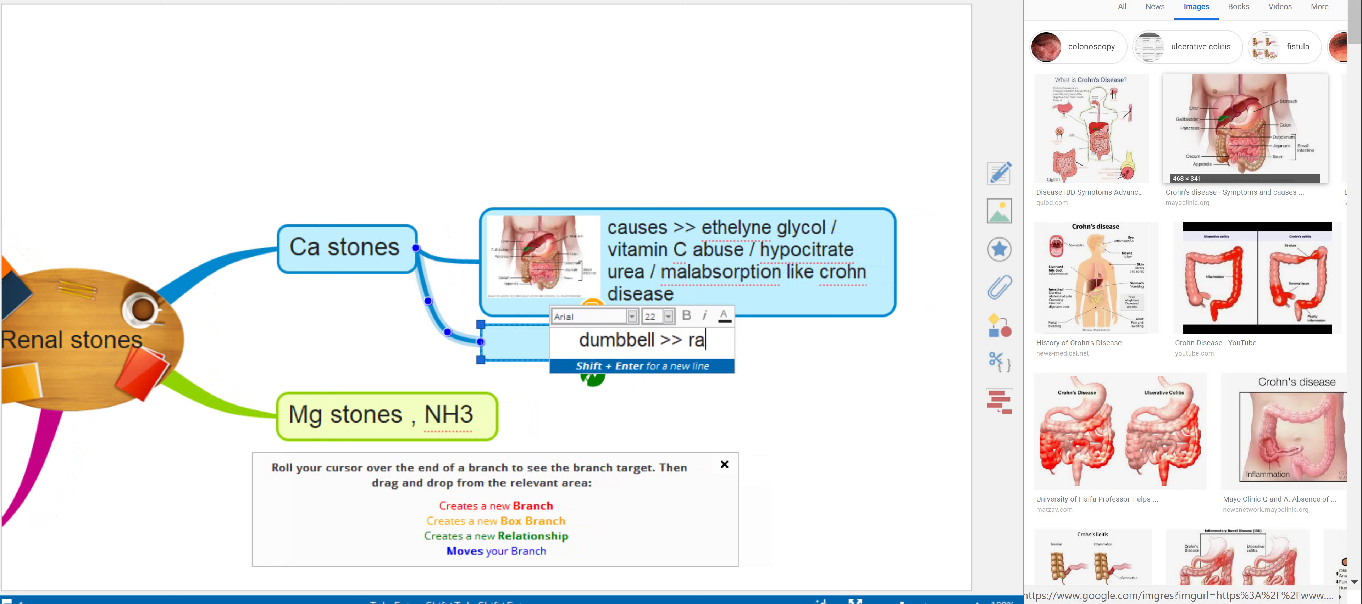
type("dioopa")
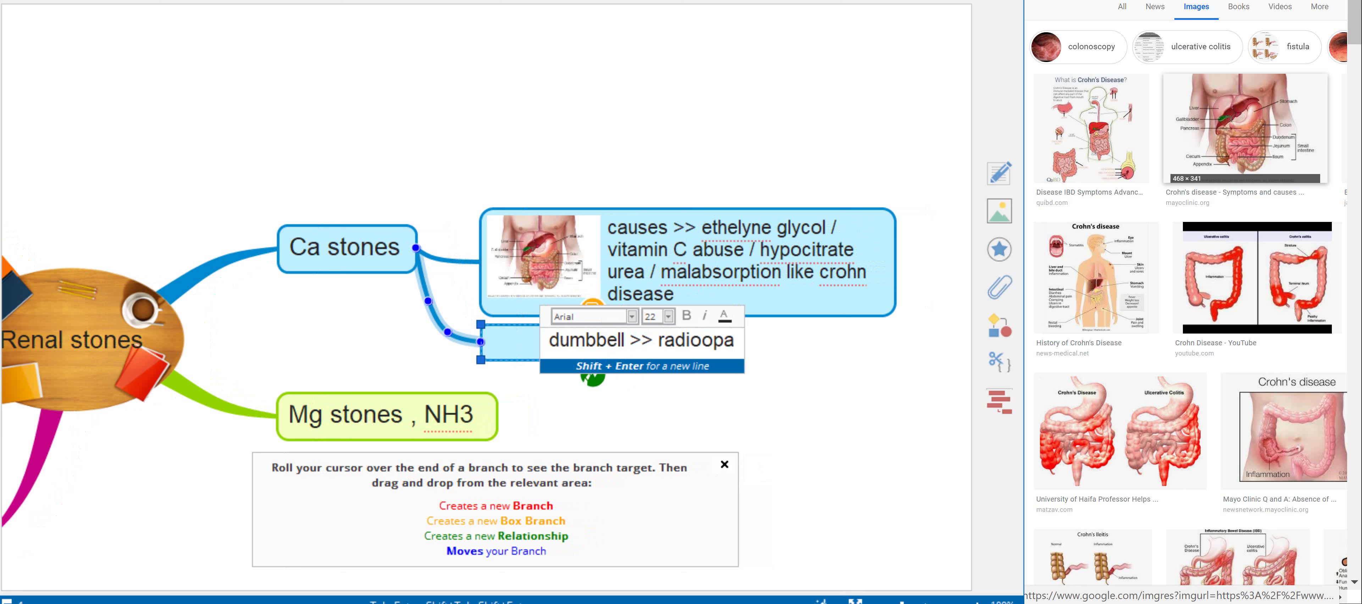
type("que on x r")
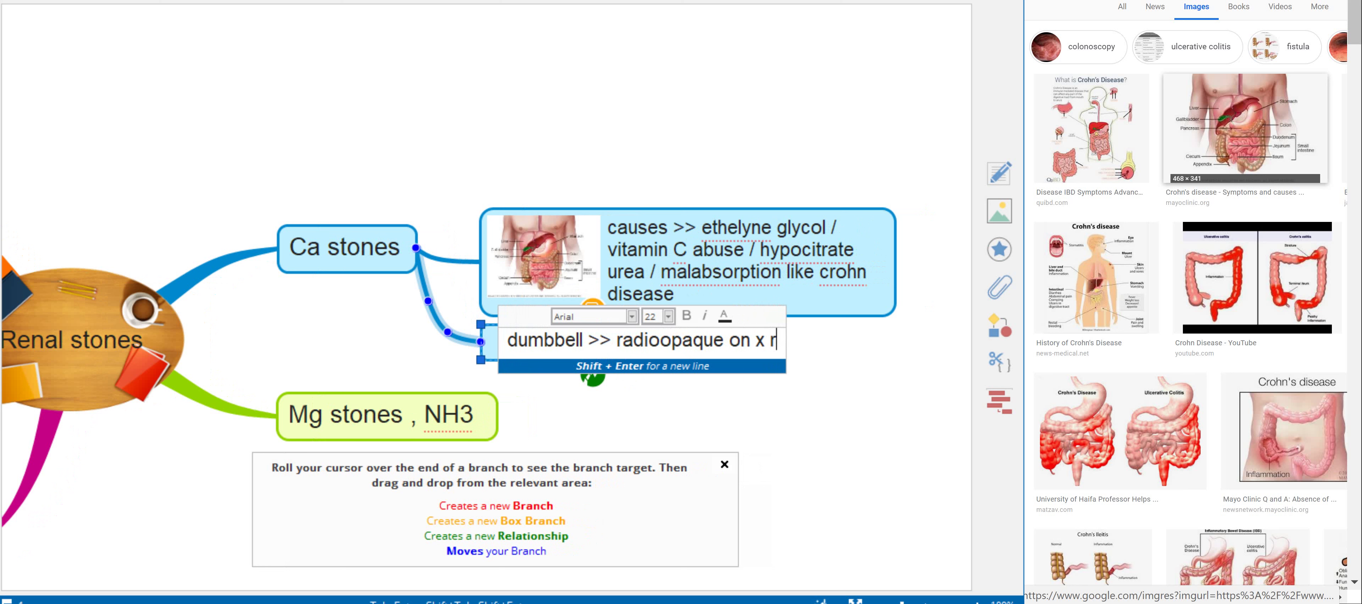
type("ay")
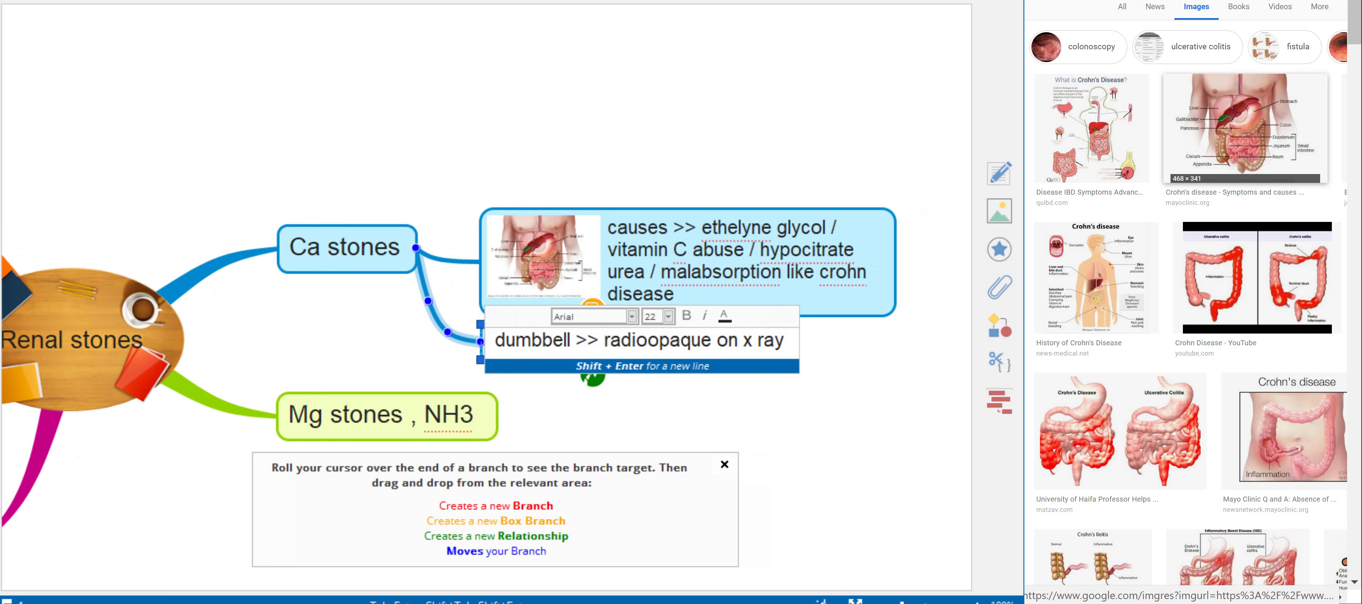
- Search the web images for "dumbbell" and add a picture of black dumbbells plus the "Calcium Stone" crystal picture to the dumbbell box
double_click(532, 340)
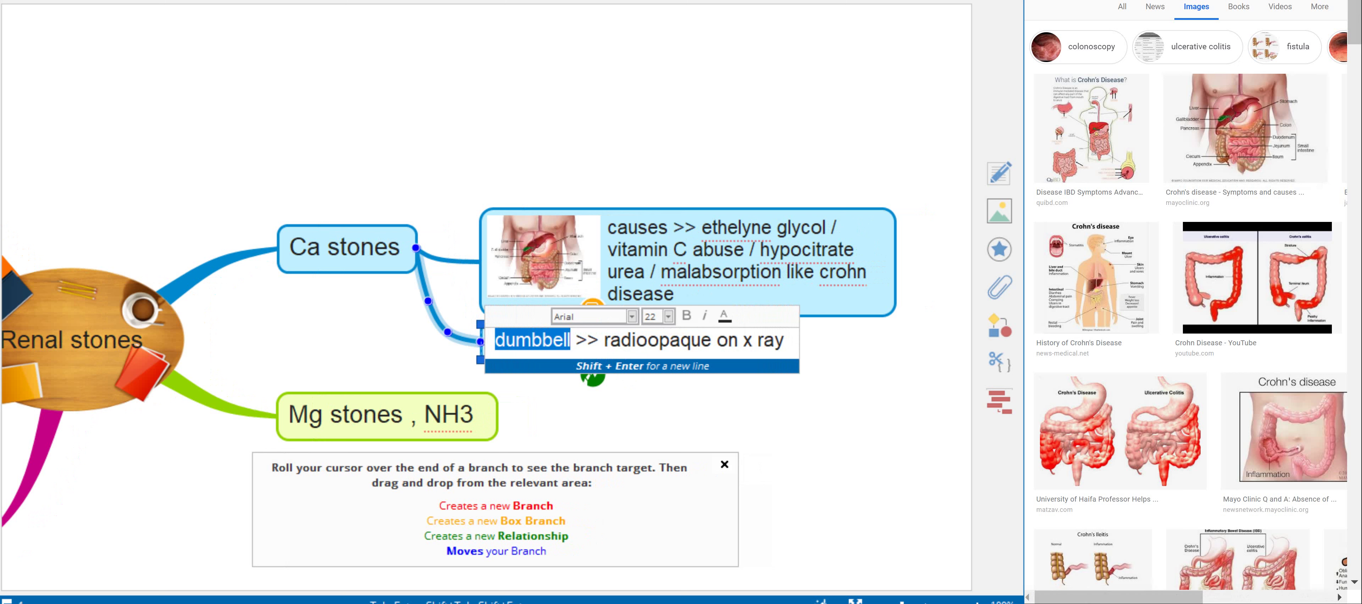
type("dumbbell")
key("Return")
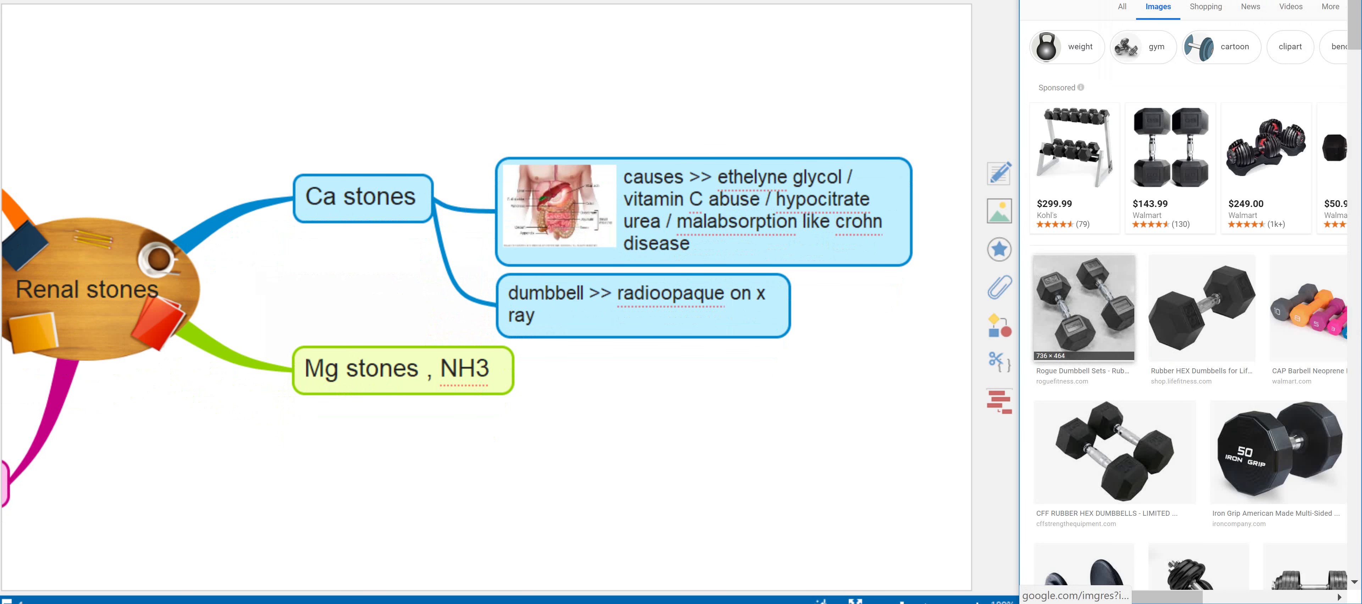
left_click_drag(1084, 306, 671, 327)
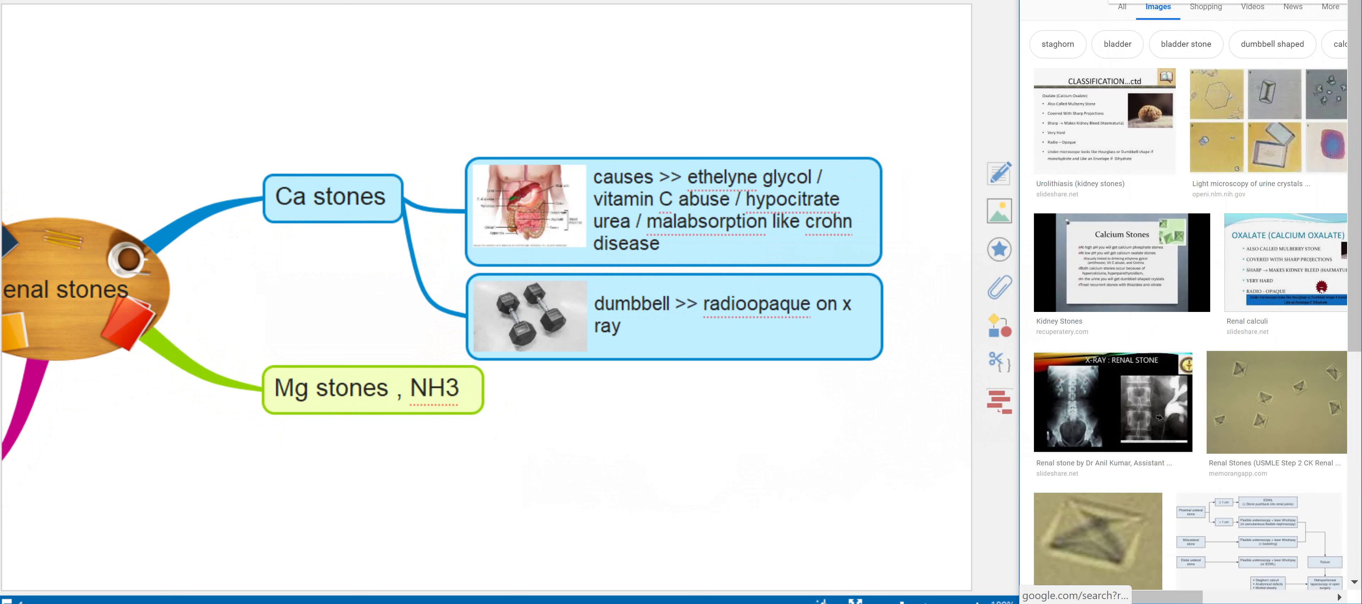
scroll(1189, 296, "down", 3)
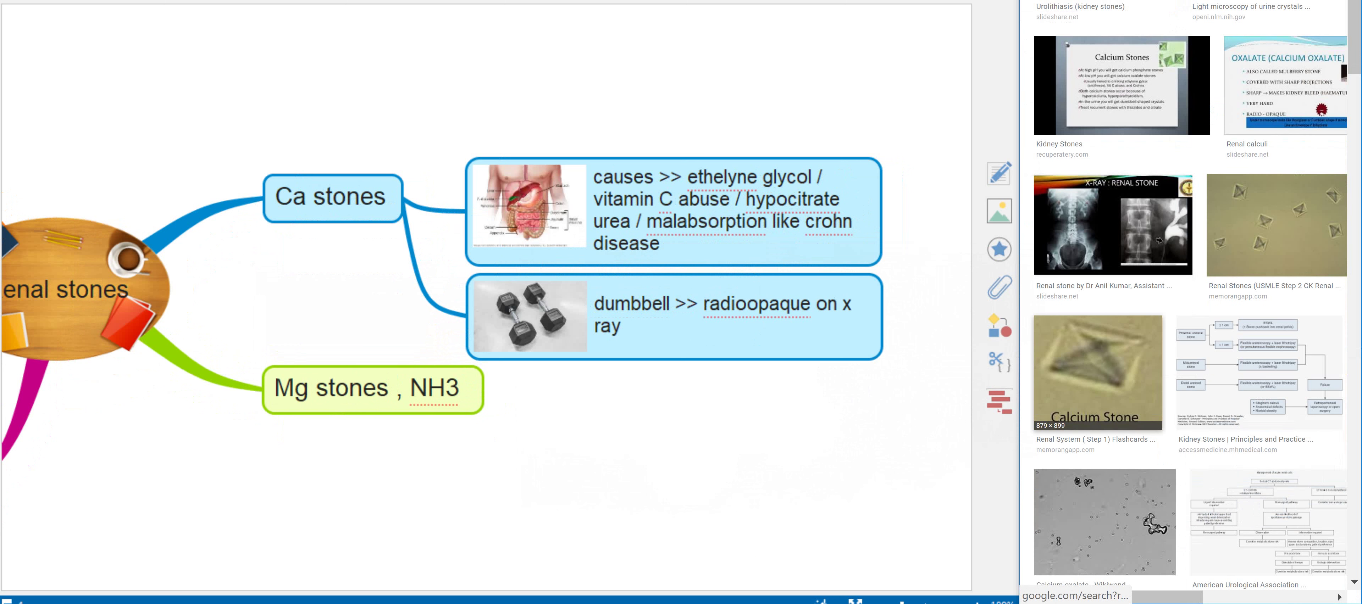
left_click_drag(1098, 372, 817, 548)
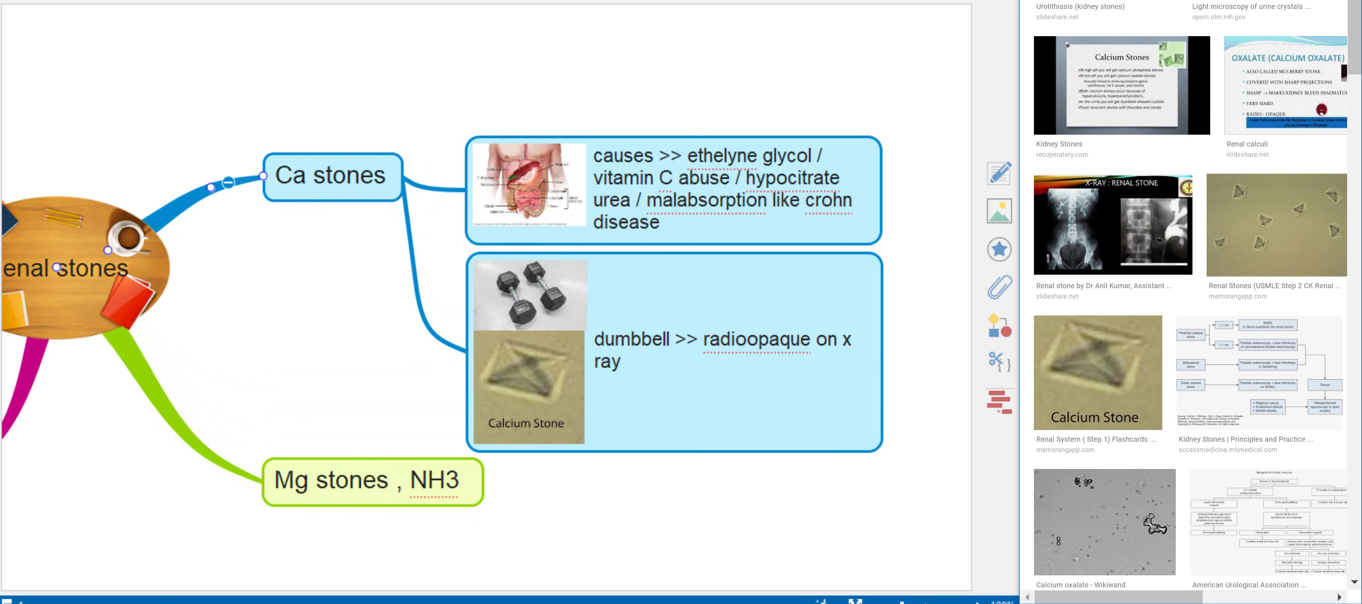
- Add a third child box to Ca stones reading "tx >> thiazine , hydration , citrate"
mouse_move(403, 176)
left_click(429, 144)
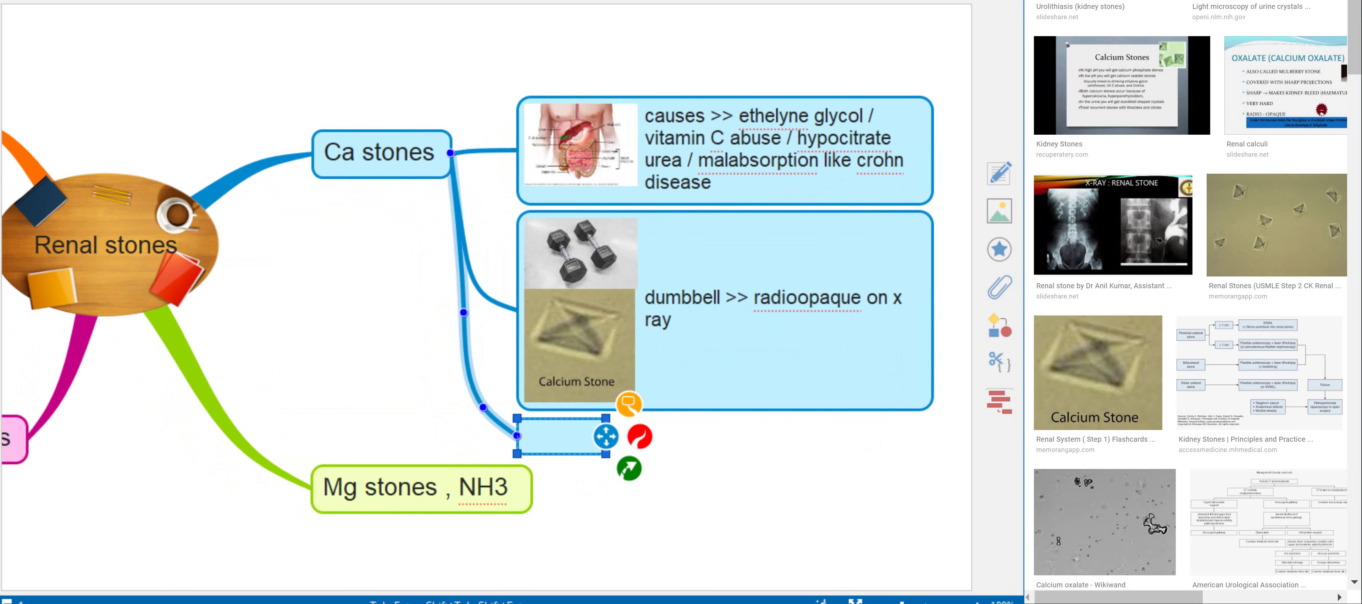
type("tx")
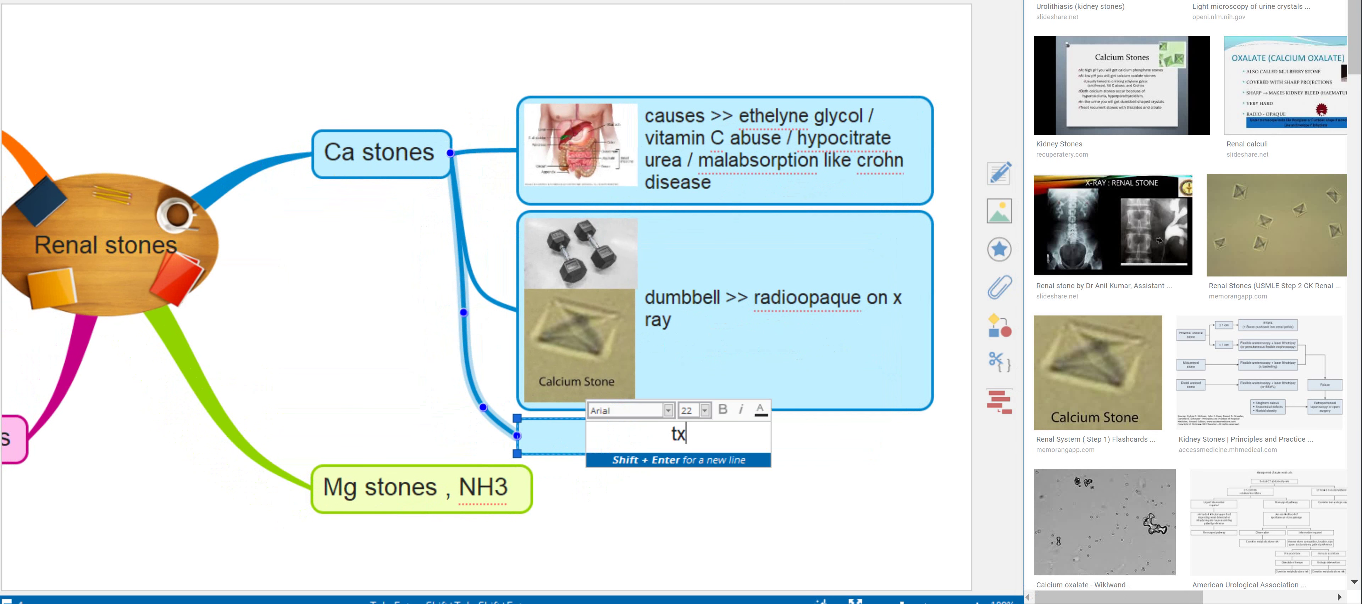
type(" >> thiazine ")
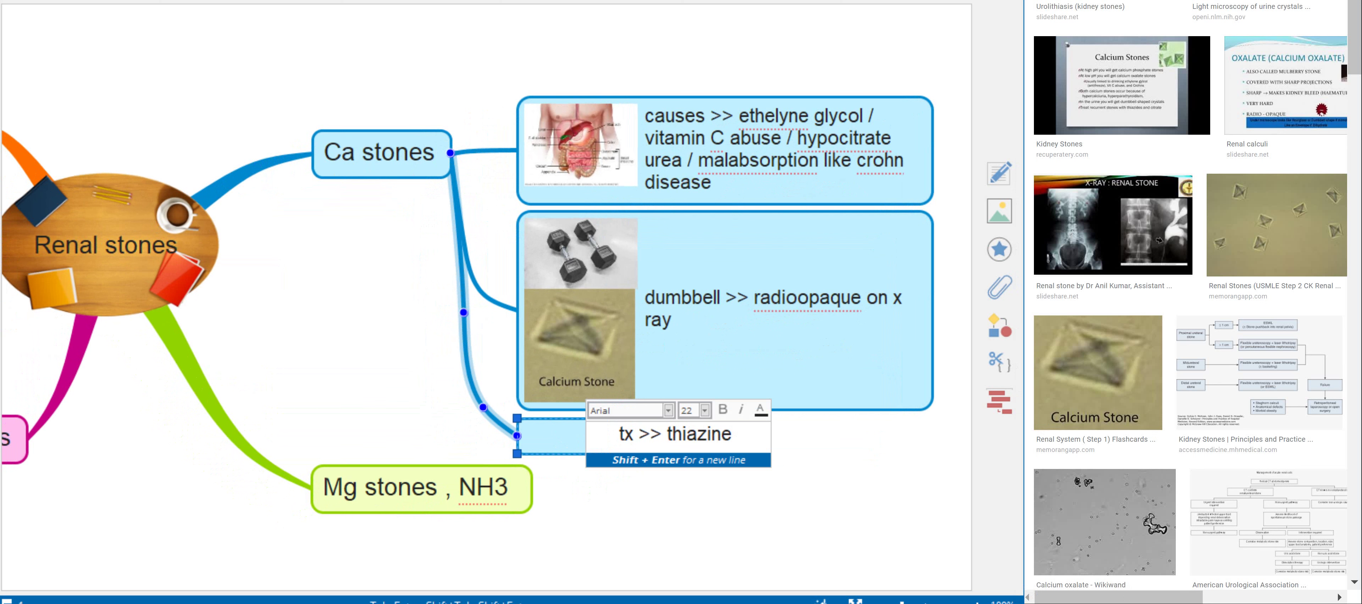
type(", hyrd")
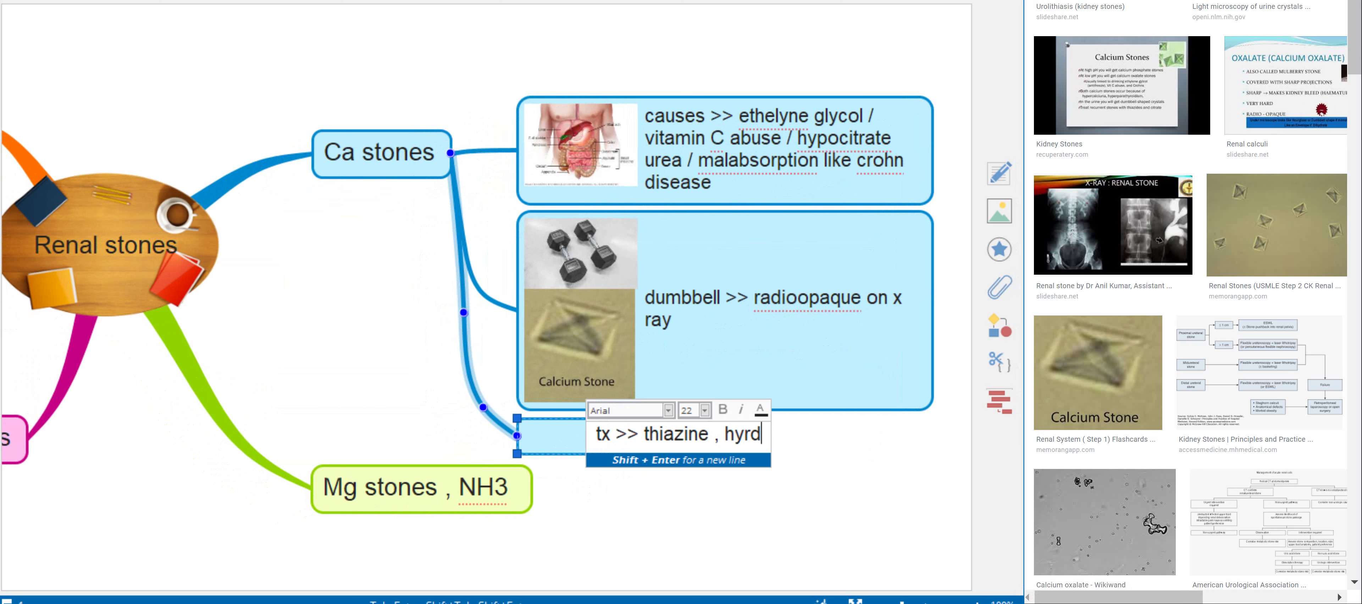
key("BackSpace")
key("BackSpace")
type("dration , ")
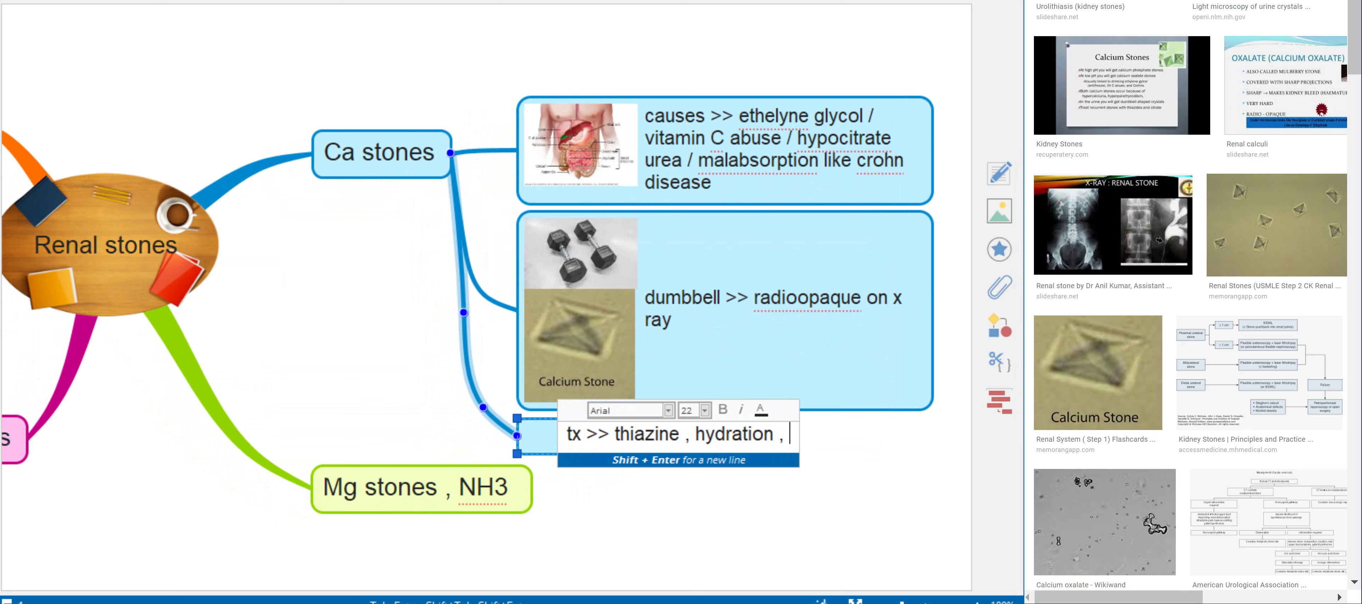
type("citrate")
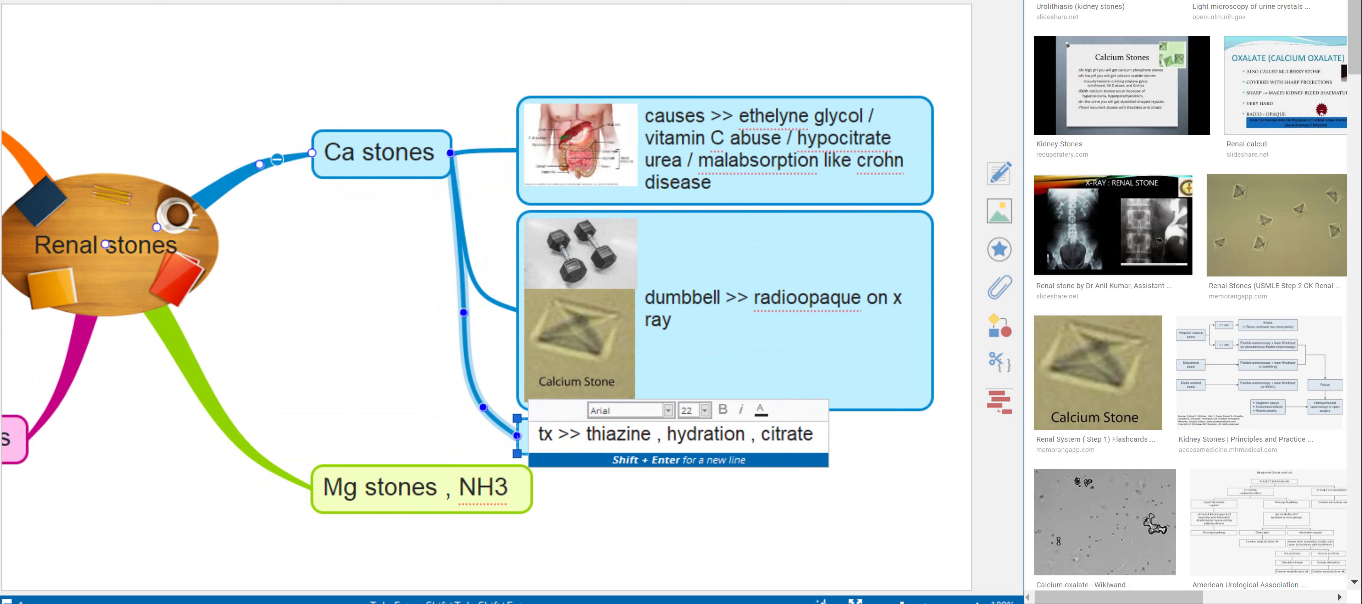
key("Return")
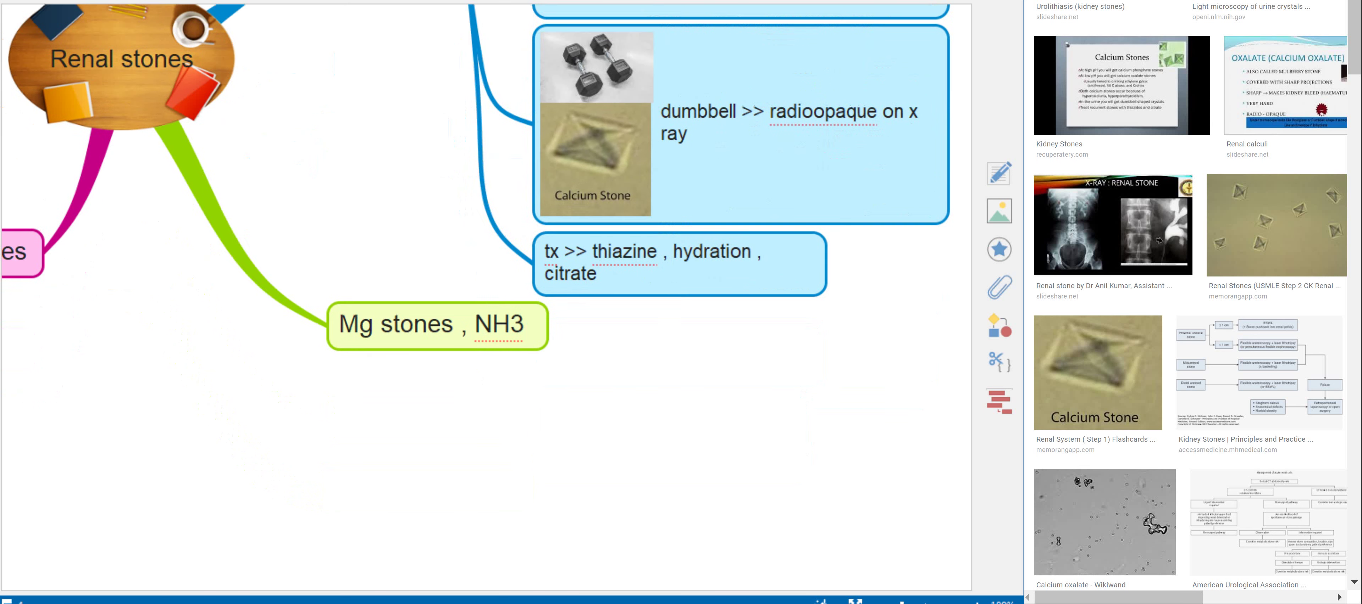
- Add a child box to Mg stones reading "causes >> infection by urease +ve organisnm that convert Urea to NH3 >> NH3 MG stones alkaline urine"
left_click_drag(486, 423, 499, 351)
left_click(444, 252)
key("Tab")
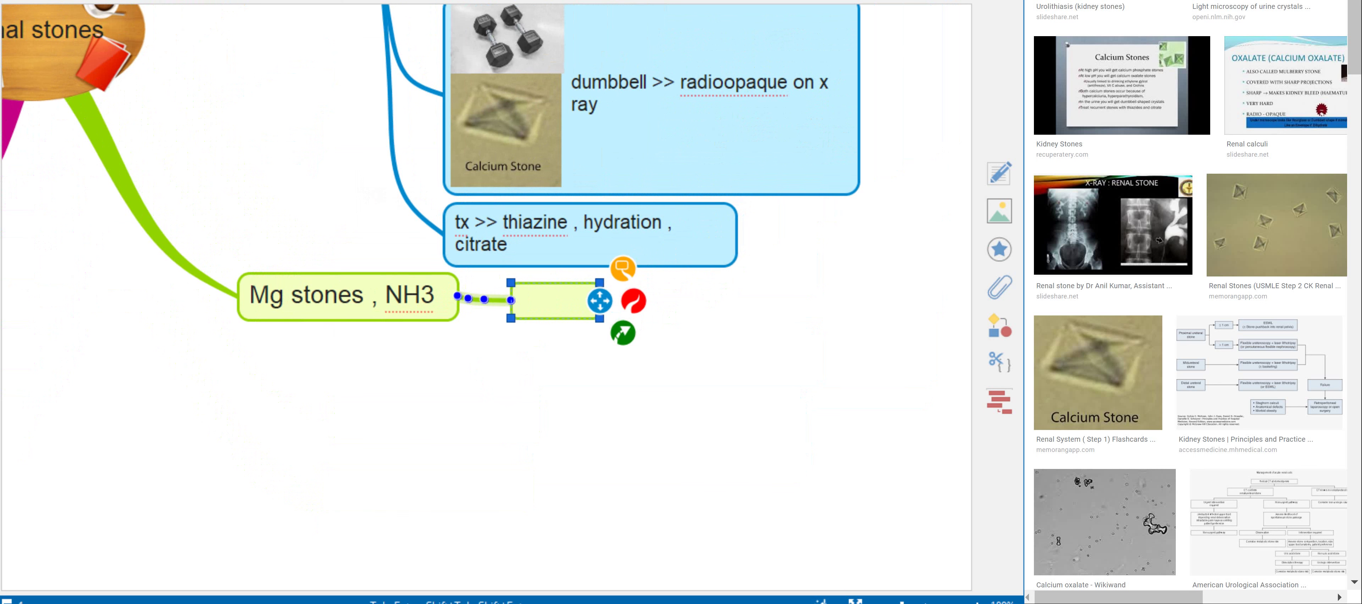
type("causes ")
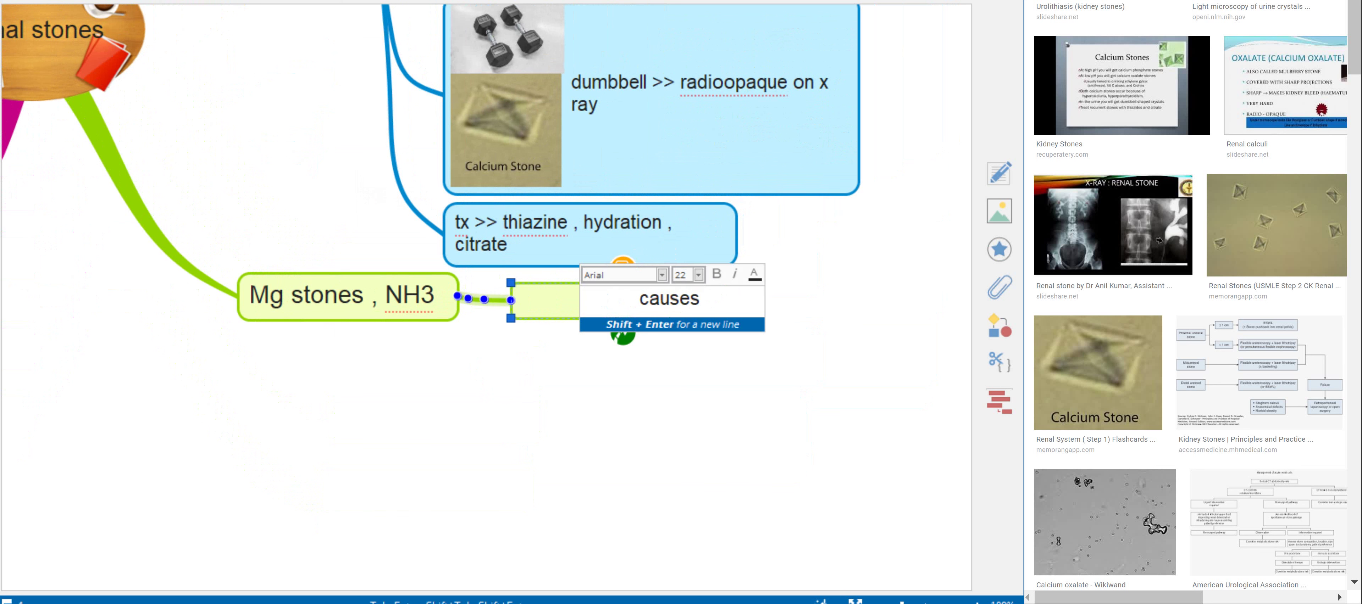
type(">> ")
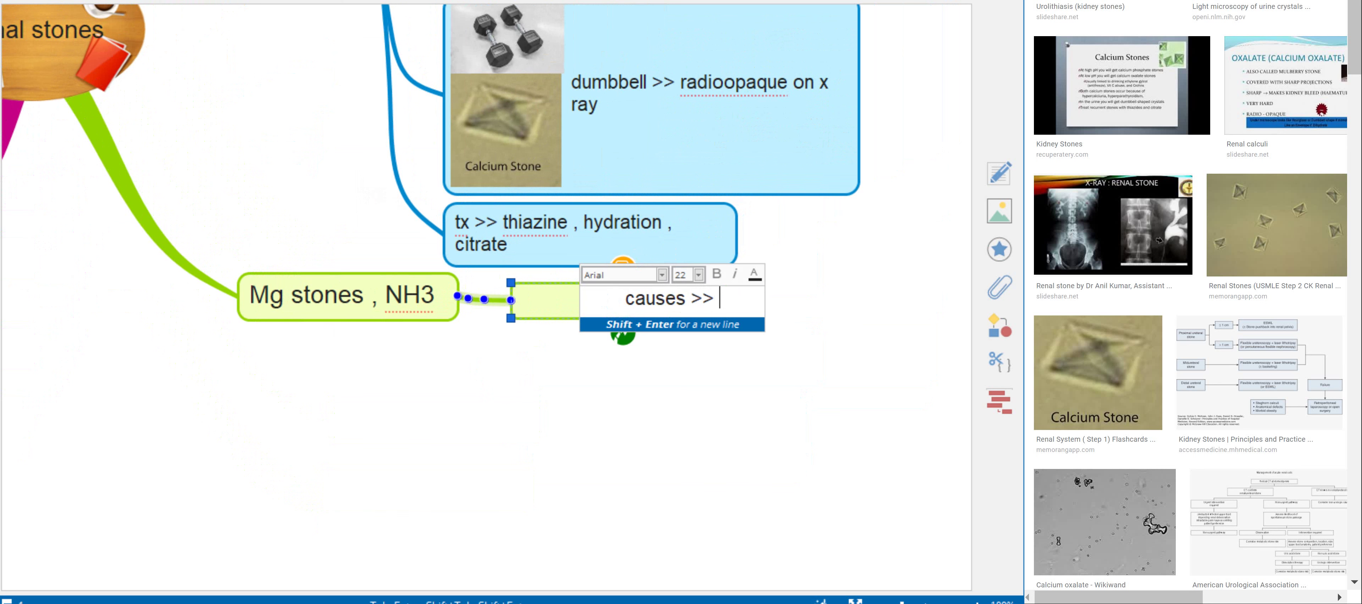
type("inf")
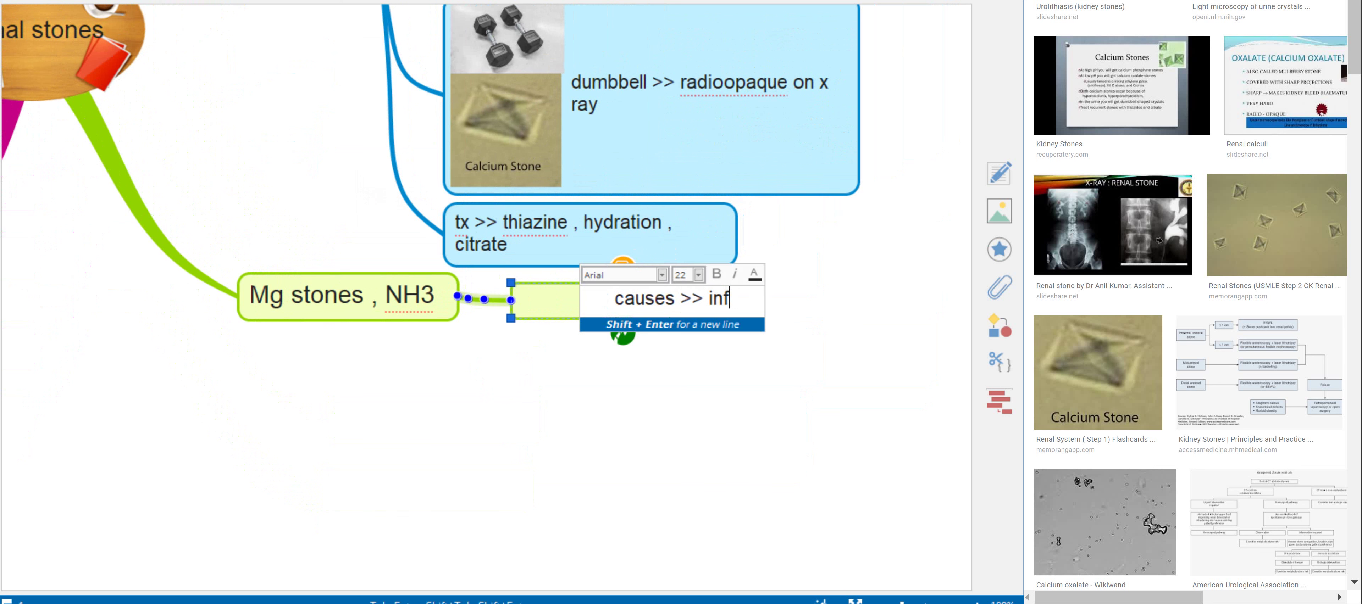
type("ection by urease ")
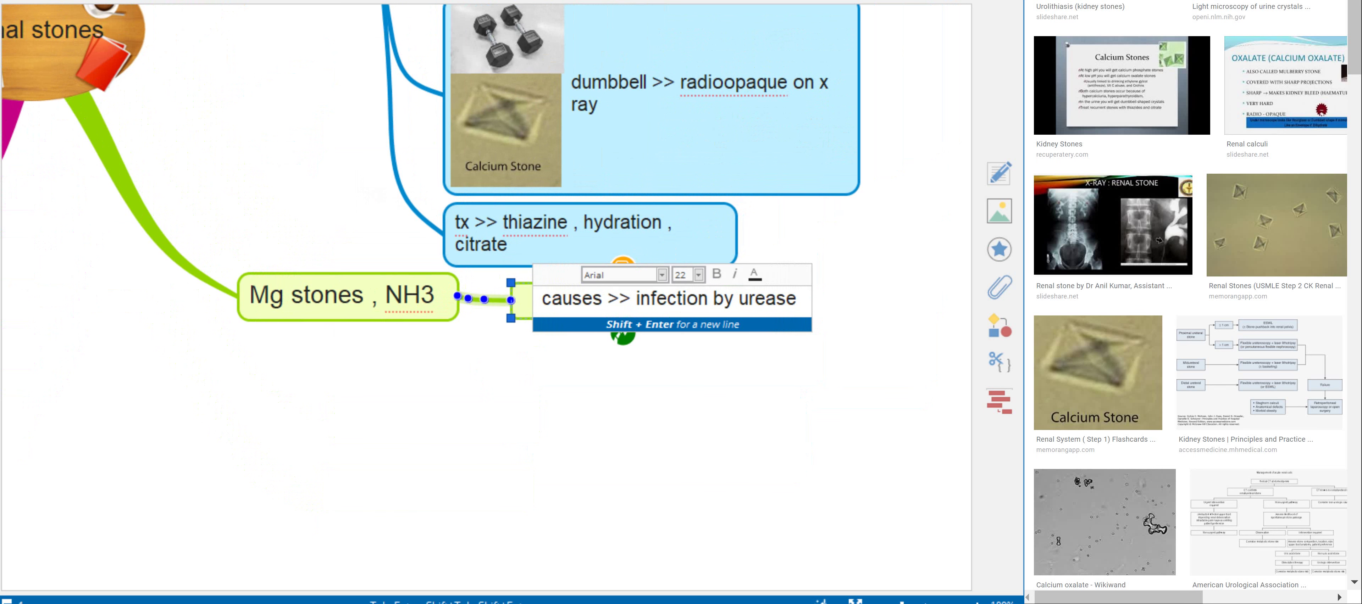
type("+ve organis")
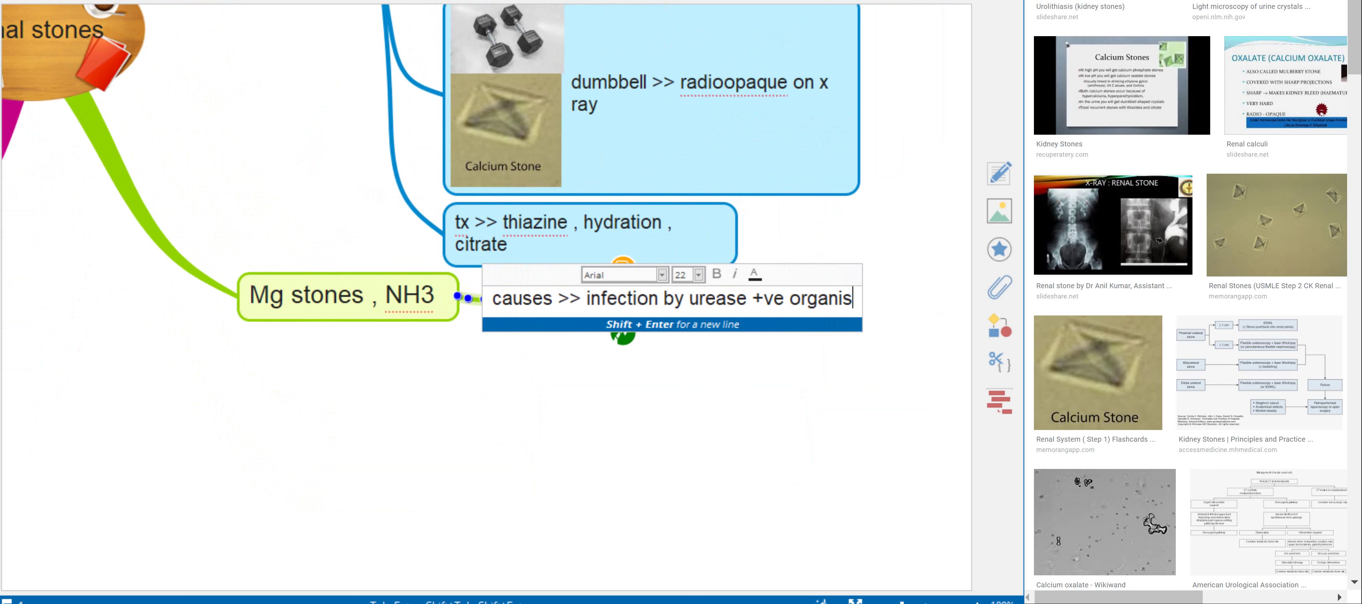
type("nm that conv")
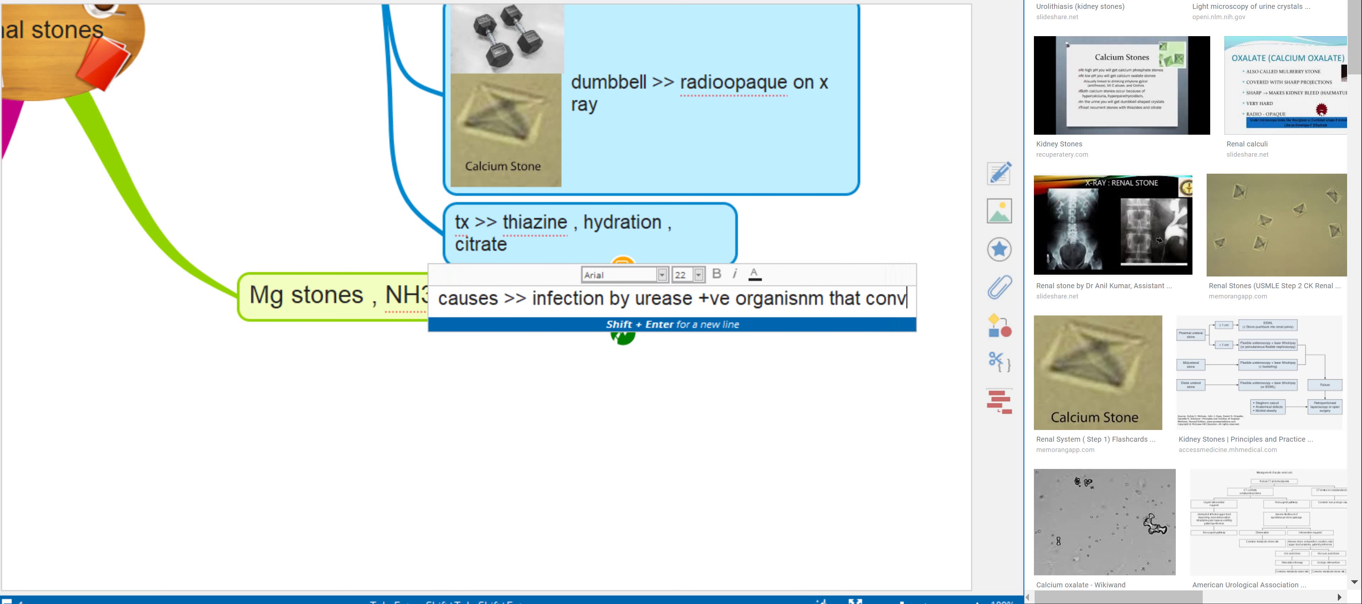
type("ert Urea")
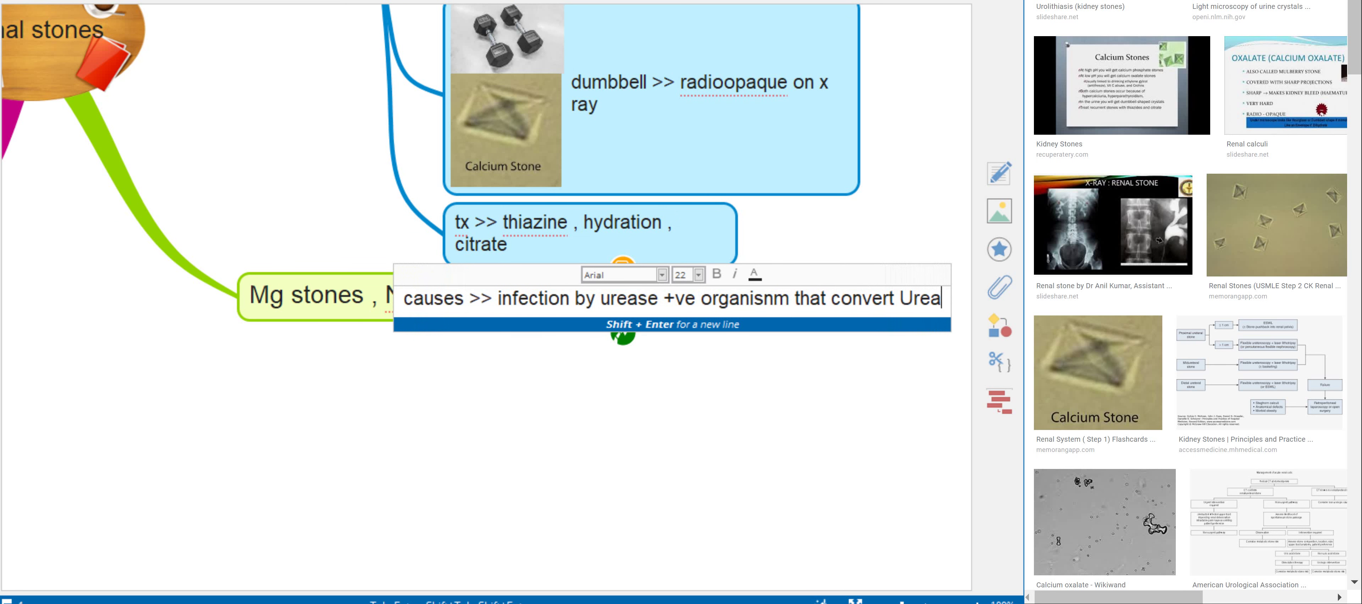
type(" to H")
key("BackSpace")
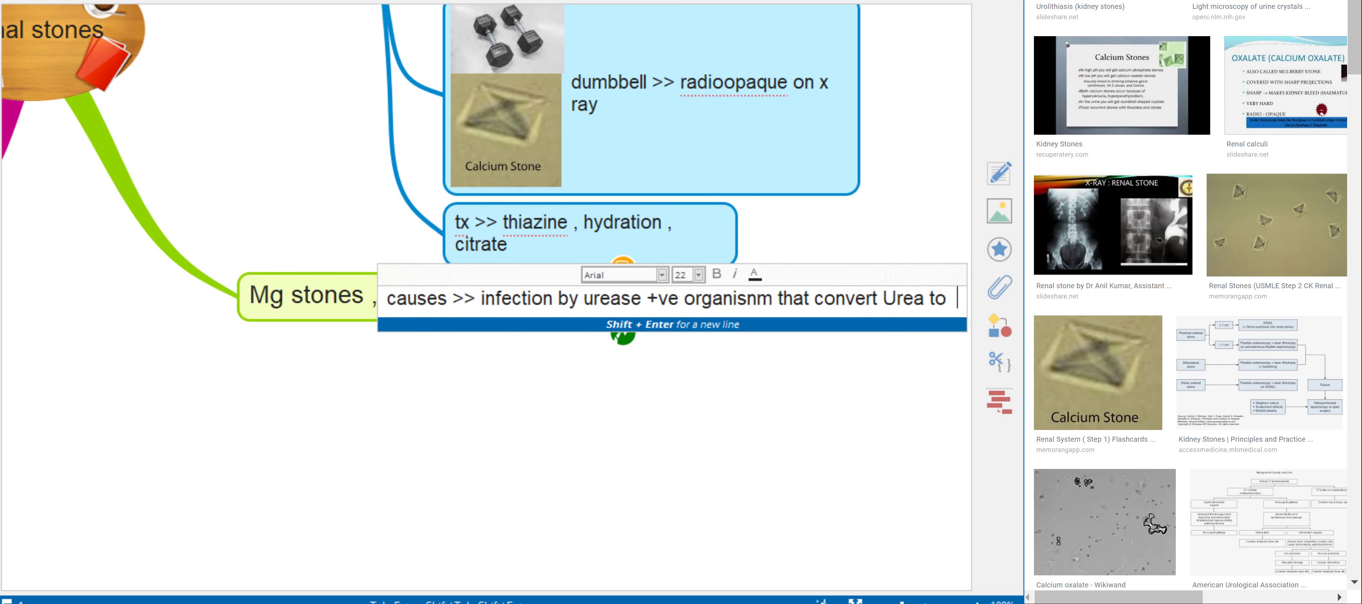
type("NH")
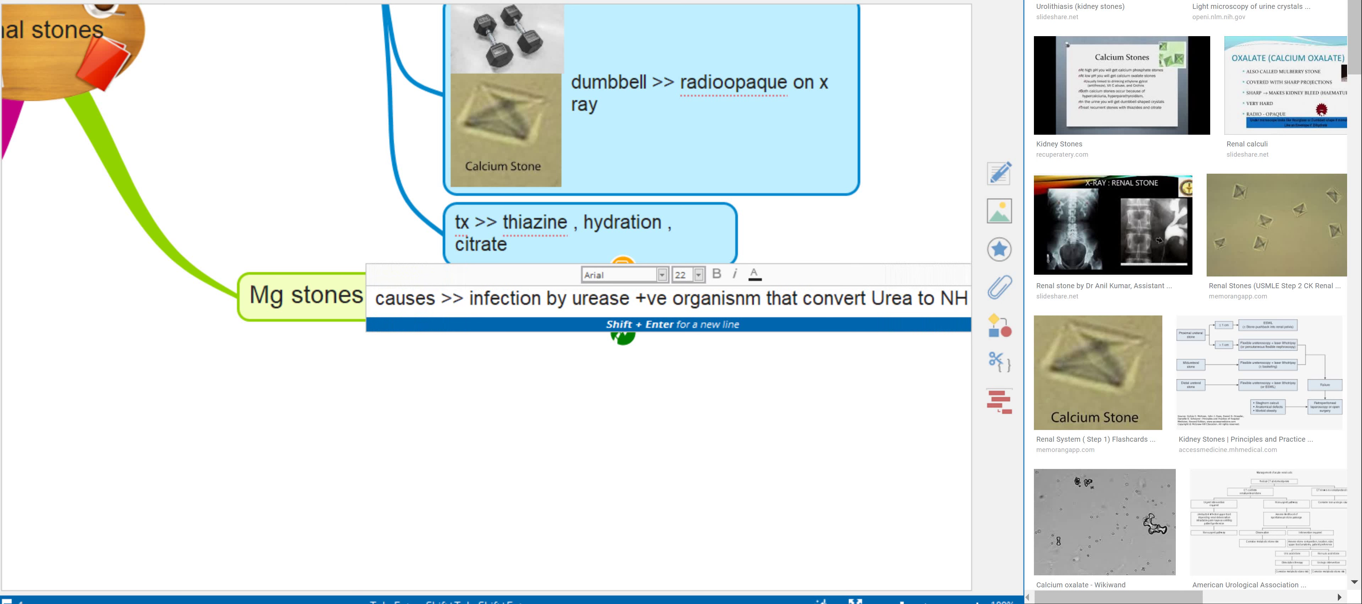
type("3 ")
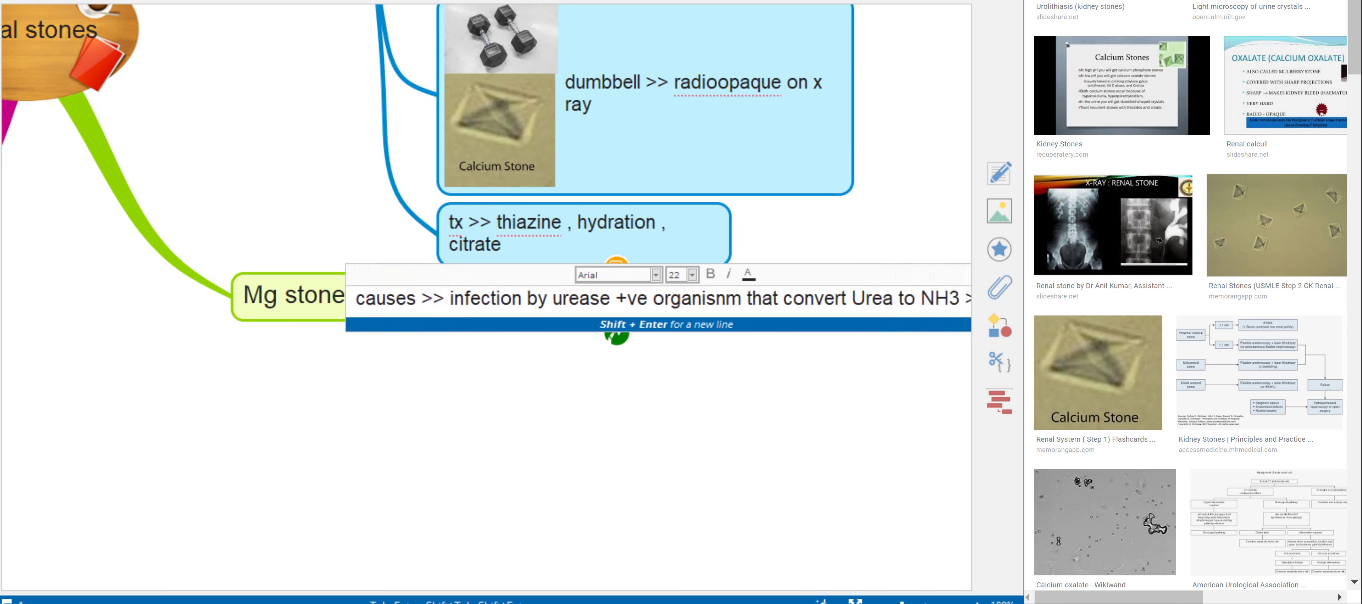
type(">> NH")
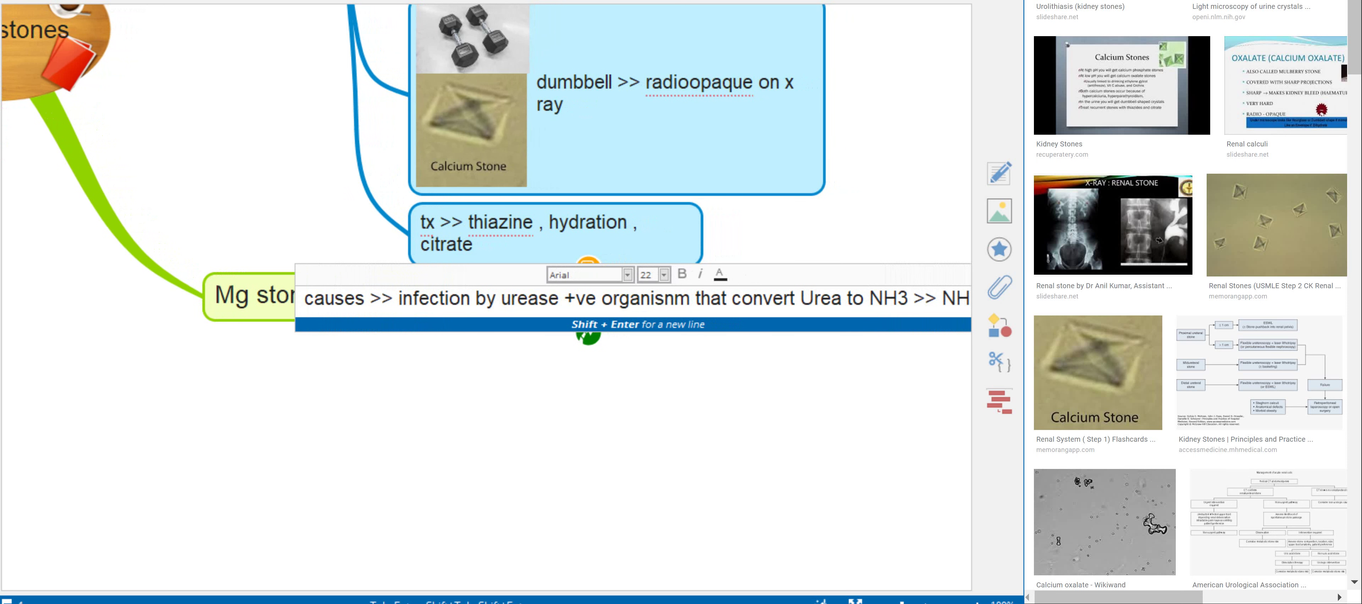
type("3")
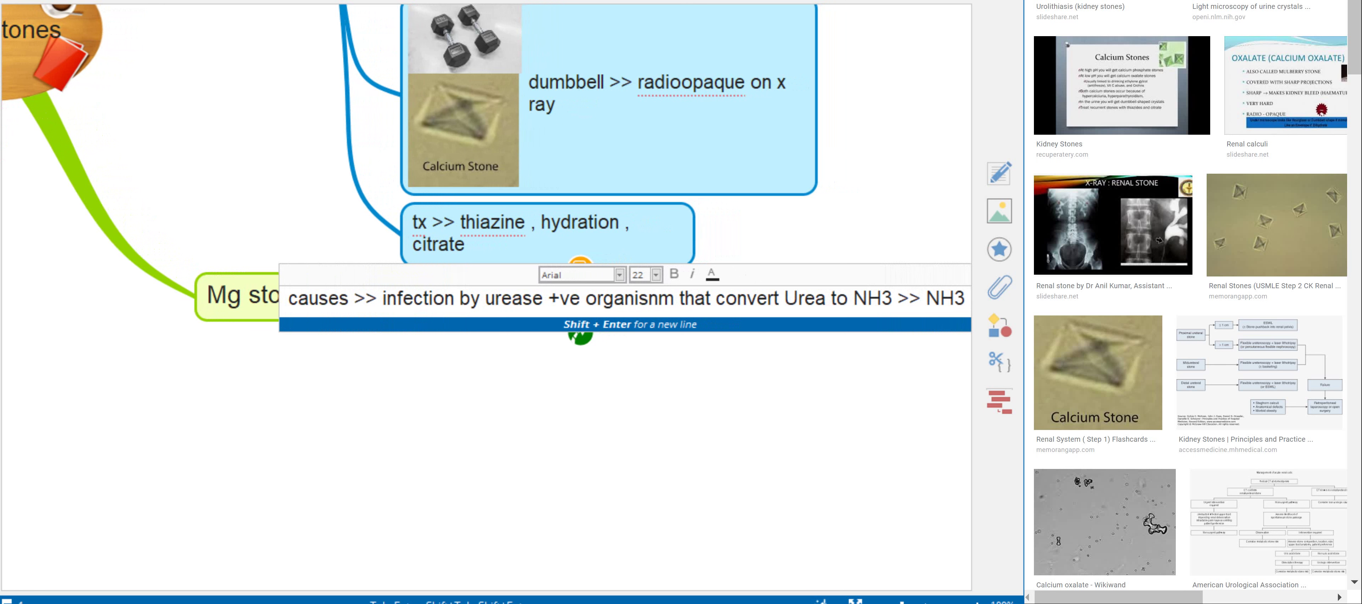
type(" MG stones")
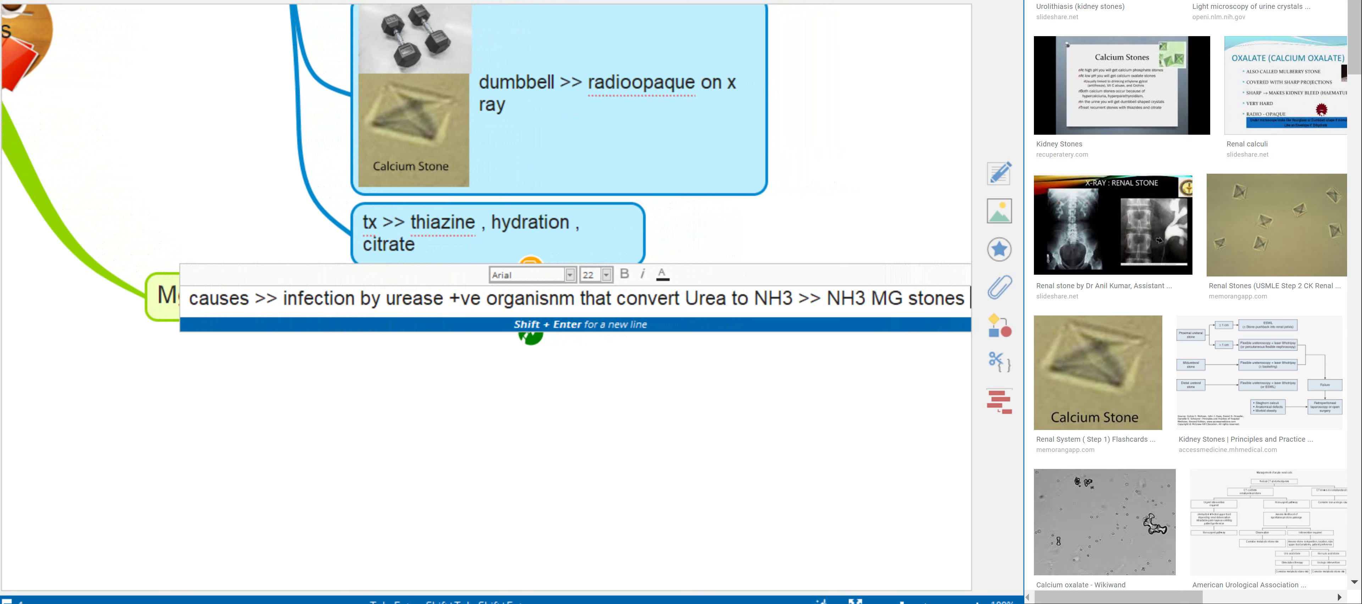
type(" ina")
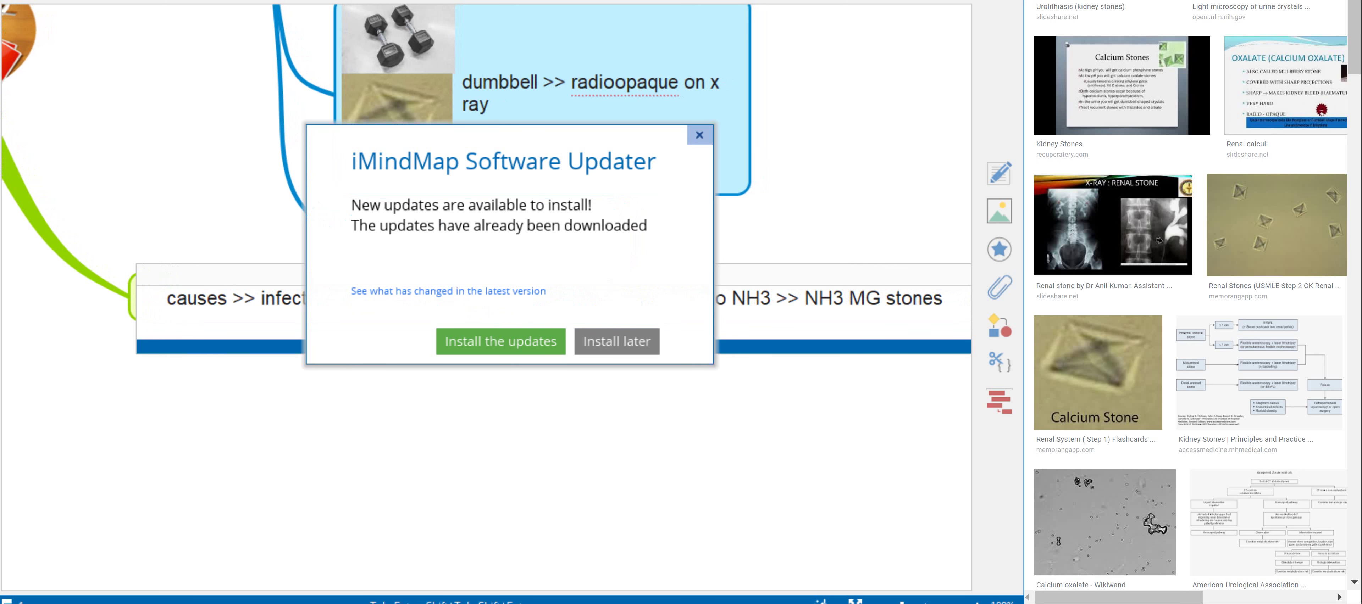
left_click(699, 134)
key("Return")
- Add a second child box to the "Mg stones , NH3" box, below its causes box
left_click_drag(721, 339, 713, 260)
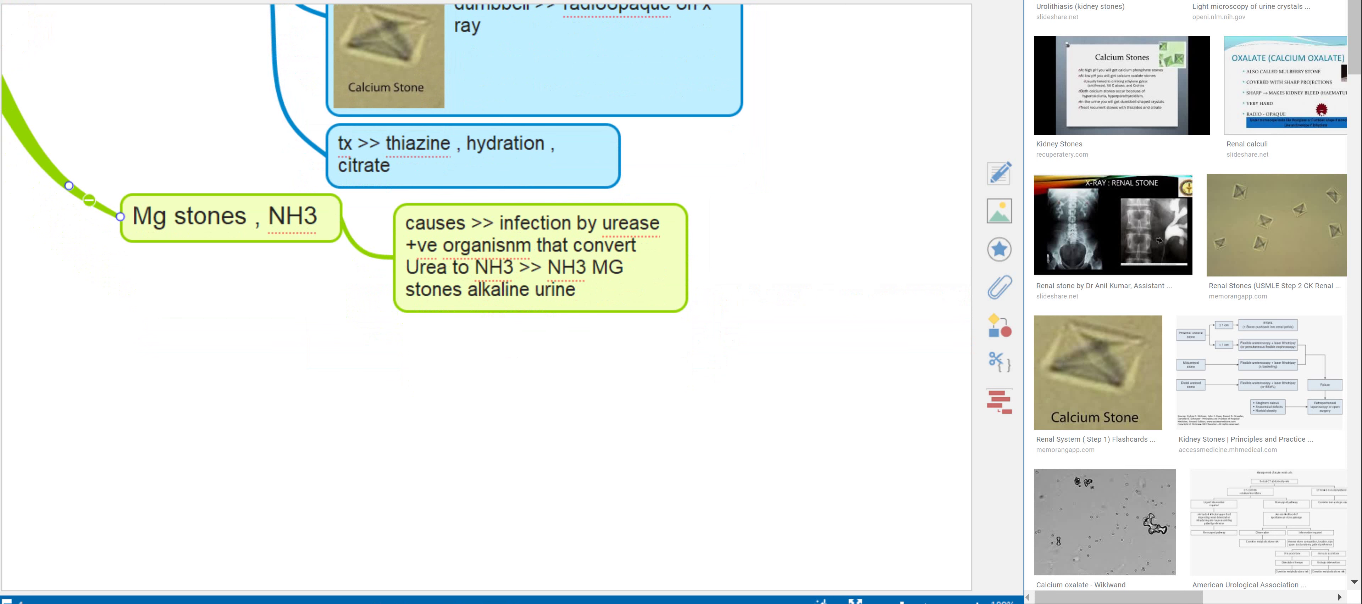
left_click(224, 216)
key("Tab")
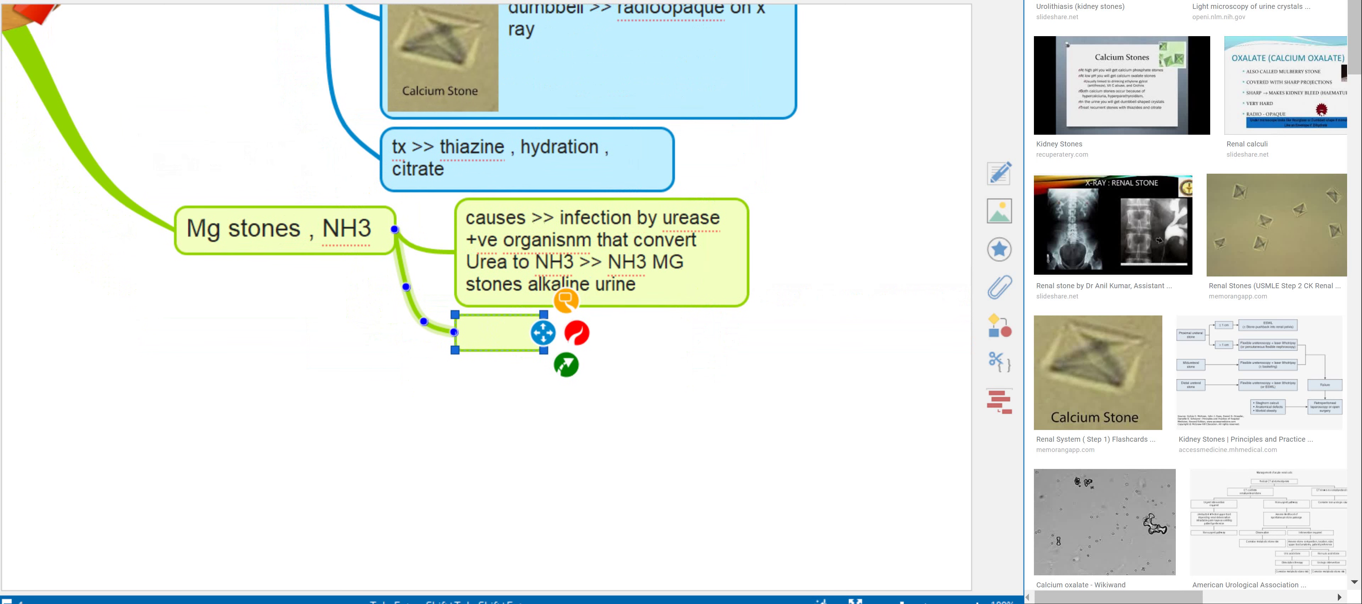